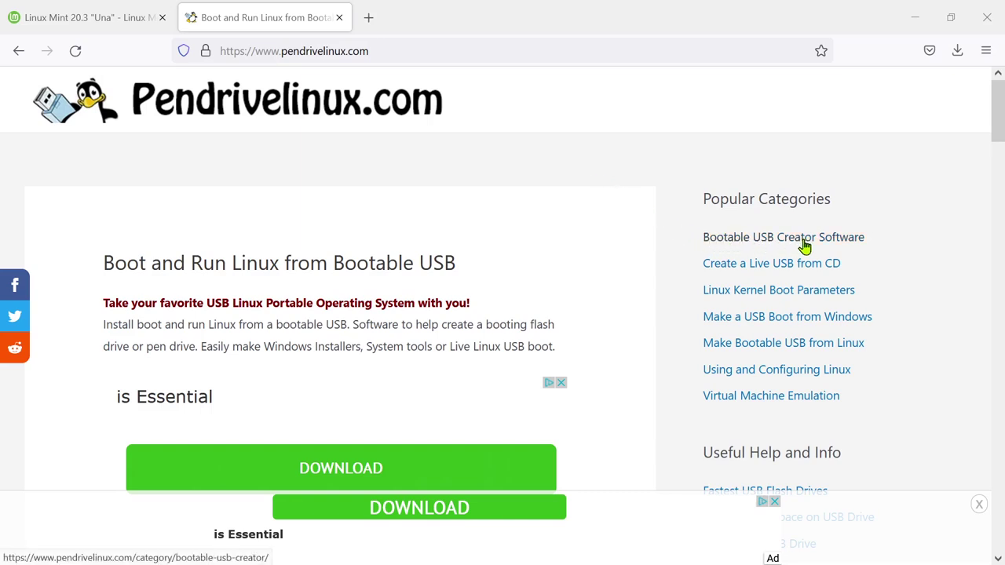
Step: Find Universal USB Installer among the bootable USB creator software and download Universal-USB-Installer-2.0.1.1.exe
click(839, 240)
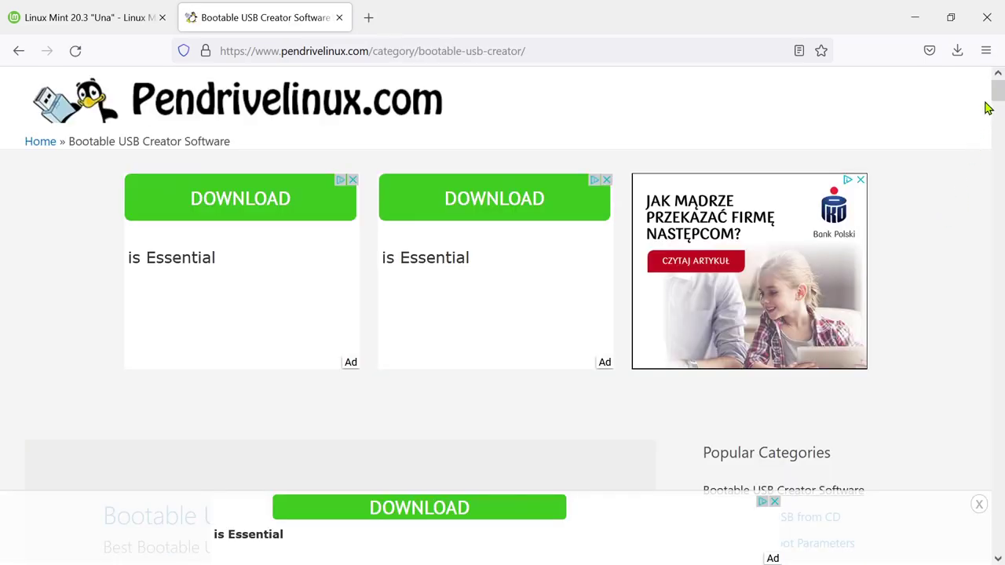
drag(999, 89, 999, 121)
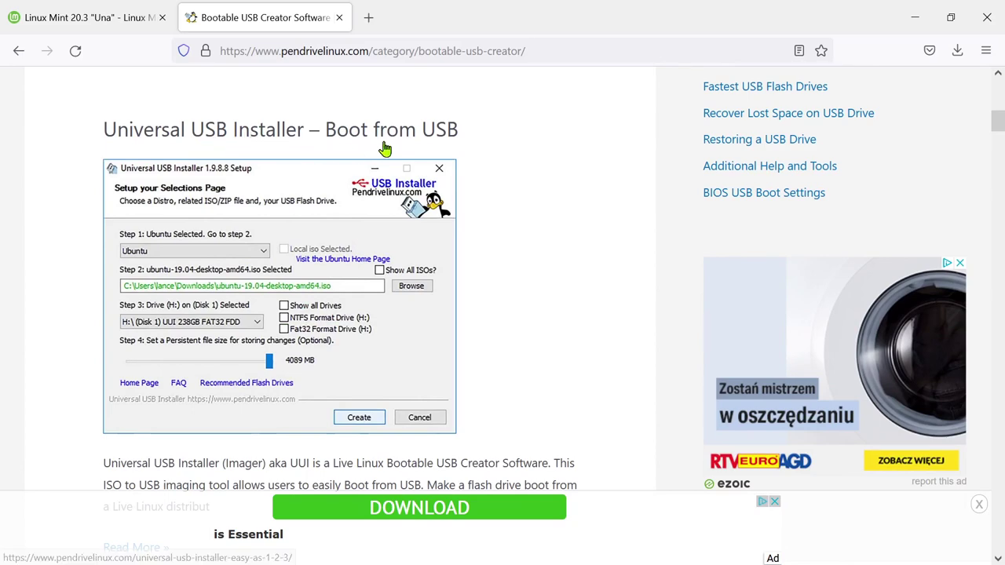
click(318, 315)
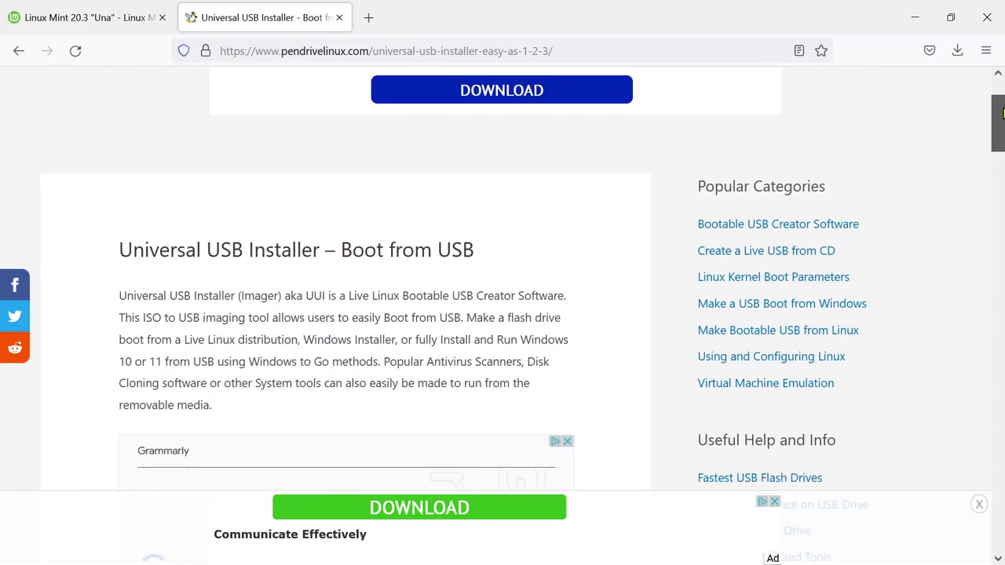
drag(1002, 114, 998, 390)
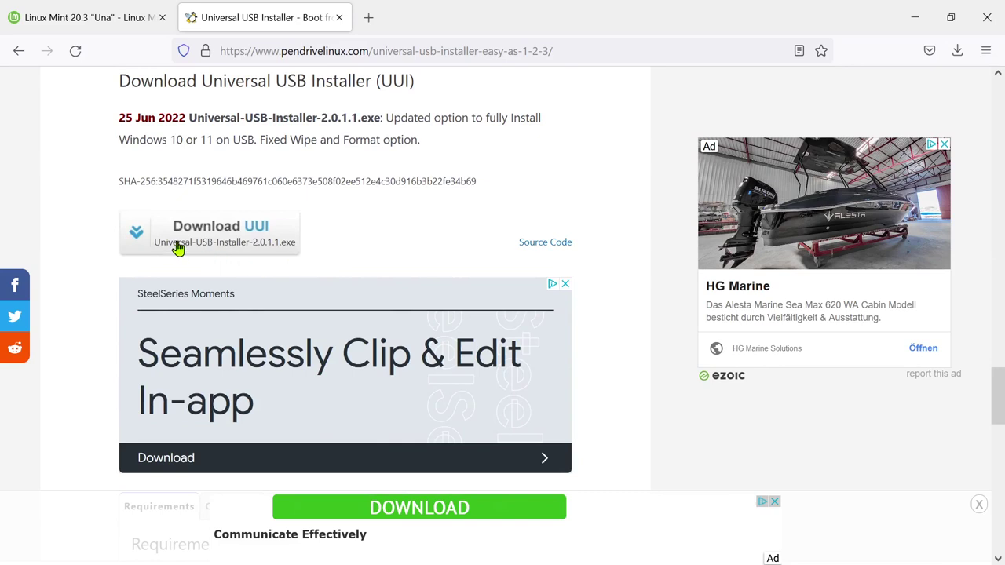
click(205, 248)
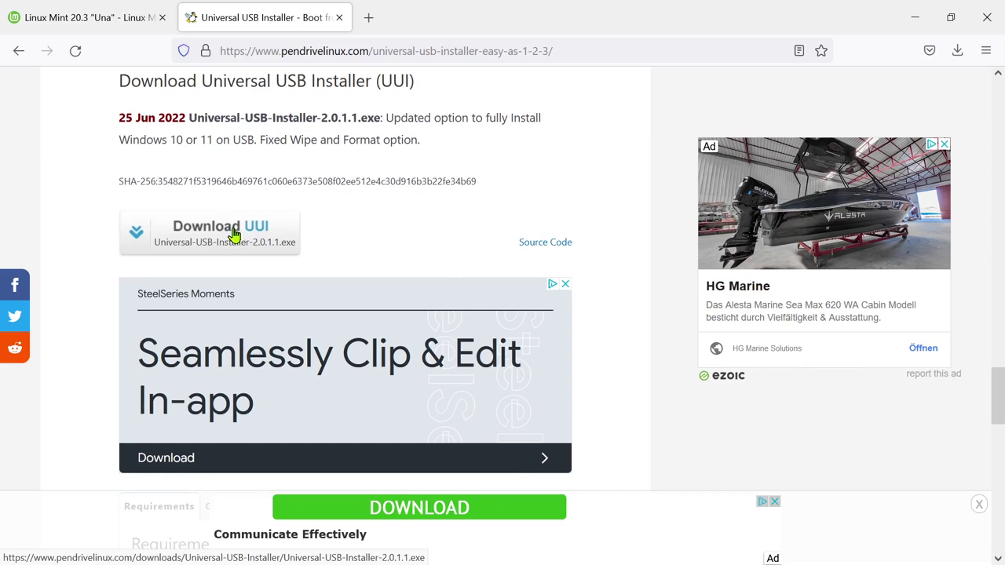
click(562, 336)
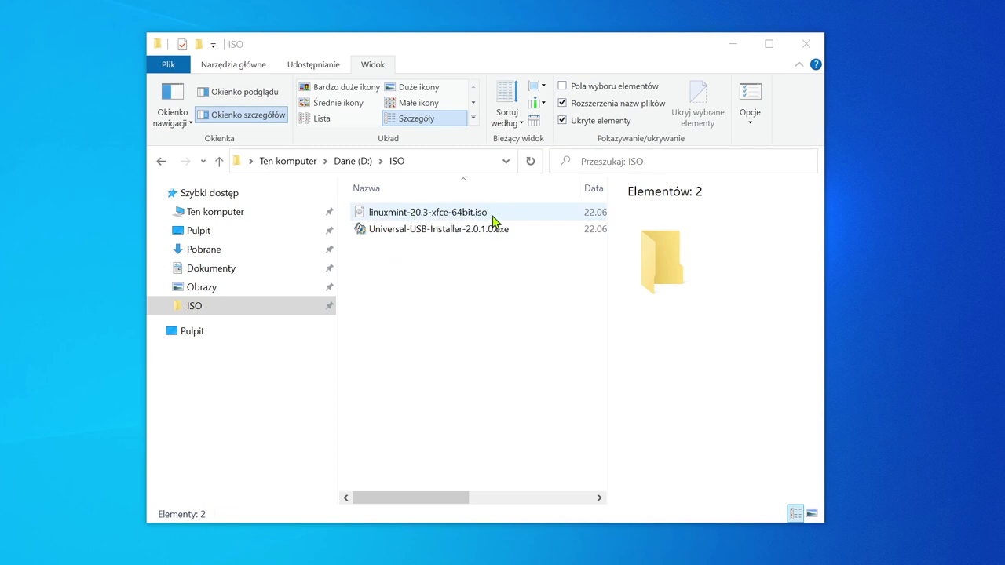
Step: Check the file details of linuxmint-20.3-xfce-64bit.iso and Universal-USB-Installer-2.0.1.0.exe in the ISO folder
drag(457, 498, 463, 499)
click(424, 212)
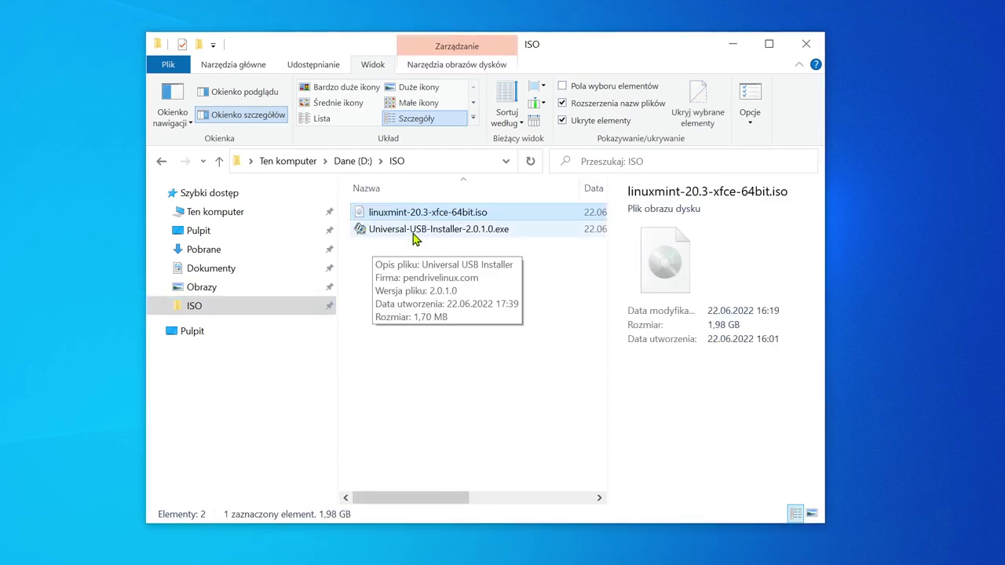
click(484, 234)
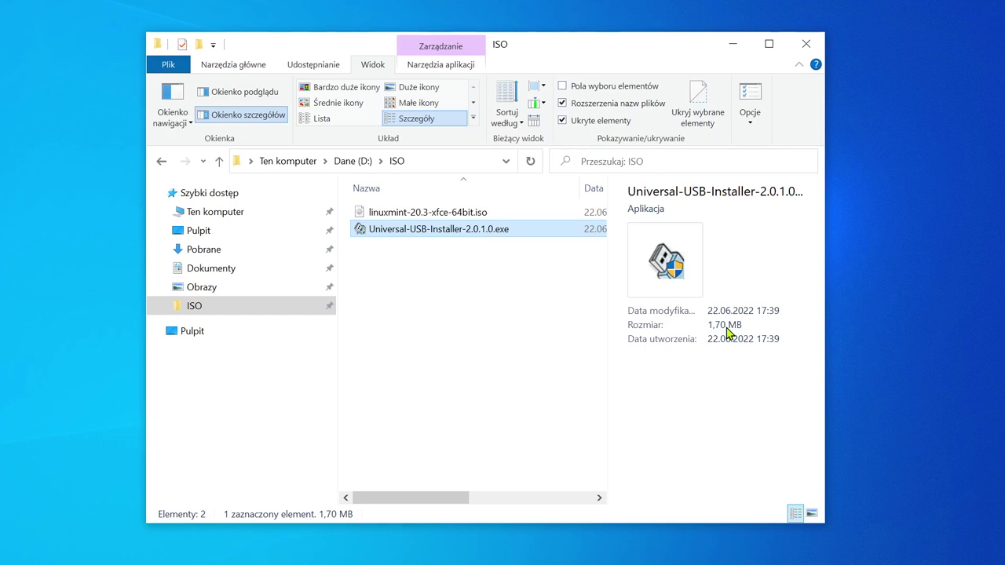
click(523, 307)
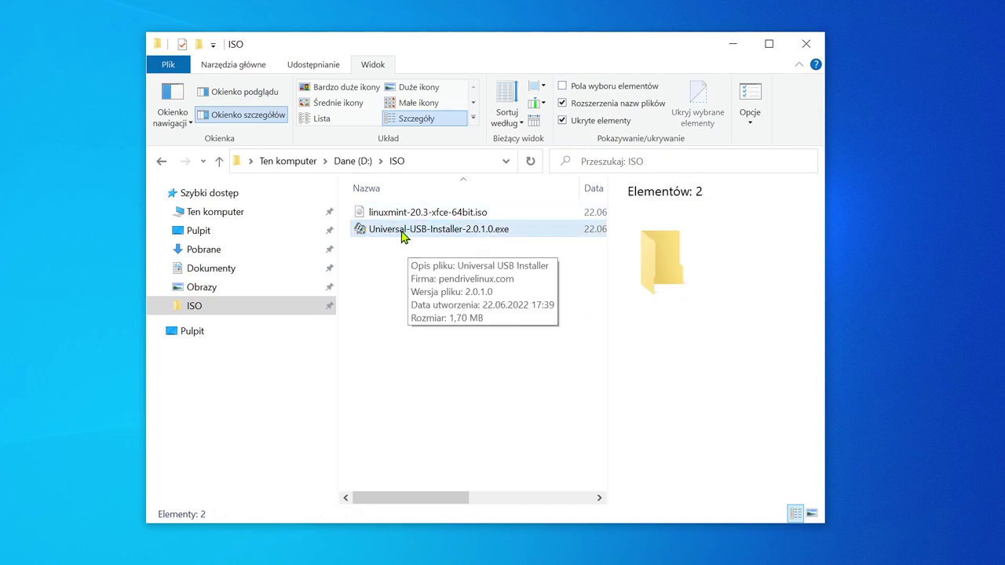
Step: Launch Universal-USB-Installer-2.0.1.0.exe and accept its license agreement
double_click(402, 230)
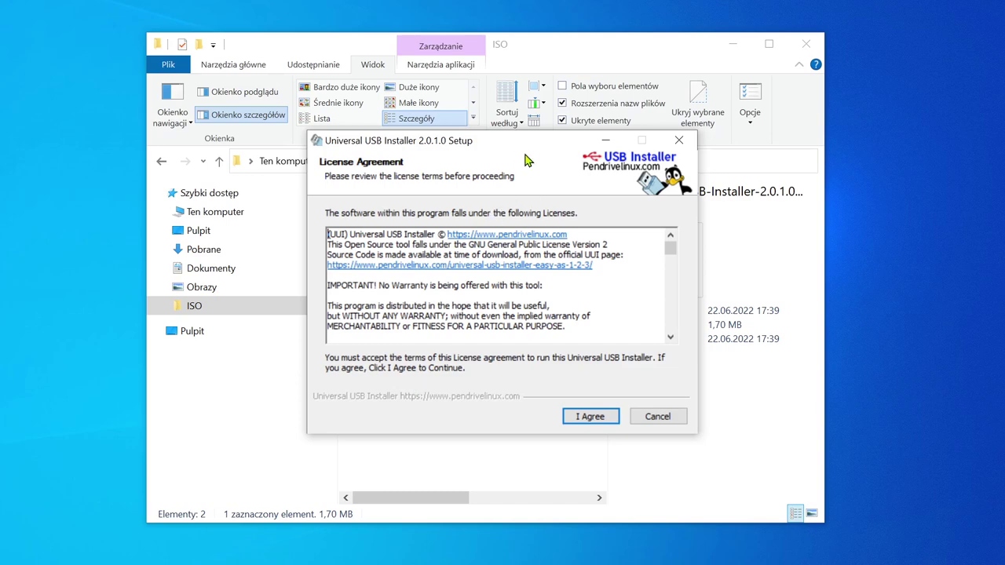
mouse_move(525, 149)
mouse_down()
mouse_move(493, 170)
mouse_move(531, 150)
mouse_up()
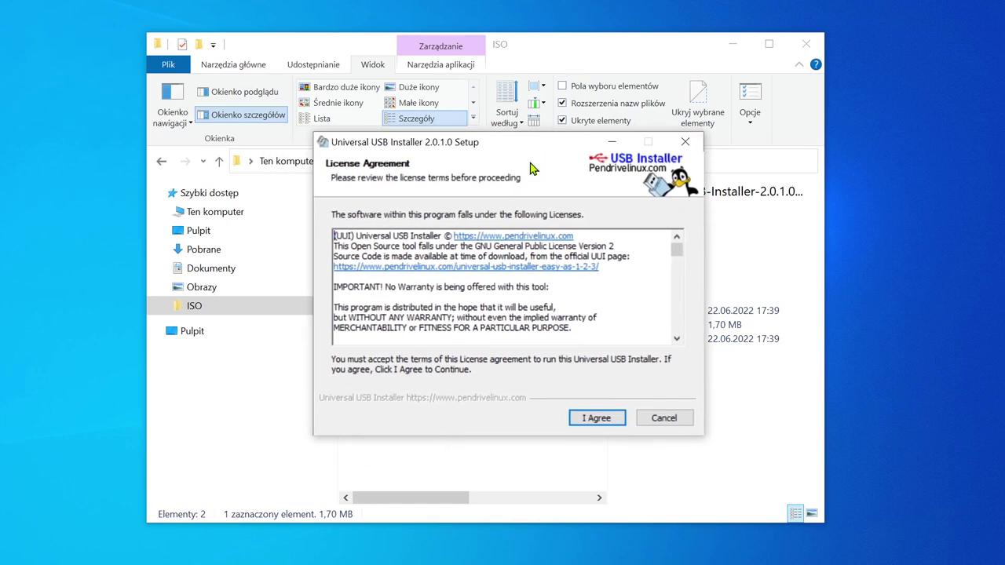
click(596, 418)
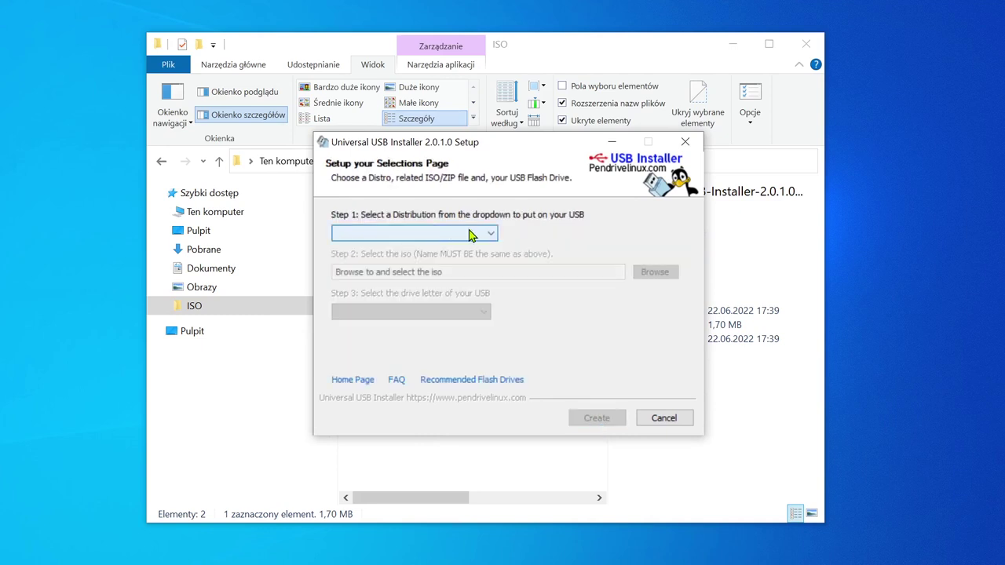
Step: Choose Linux Mint as the distribution and linuxmint-20.3-xfce-64bit.iso from D:\ISO as its image
click(469, 234)
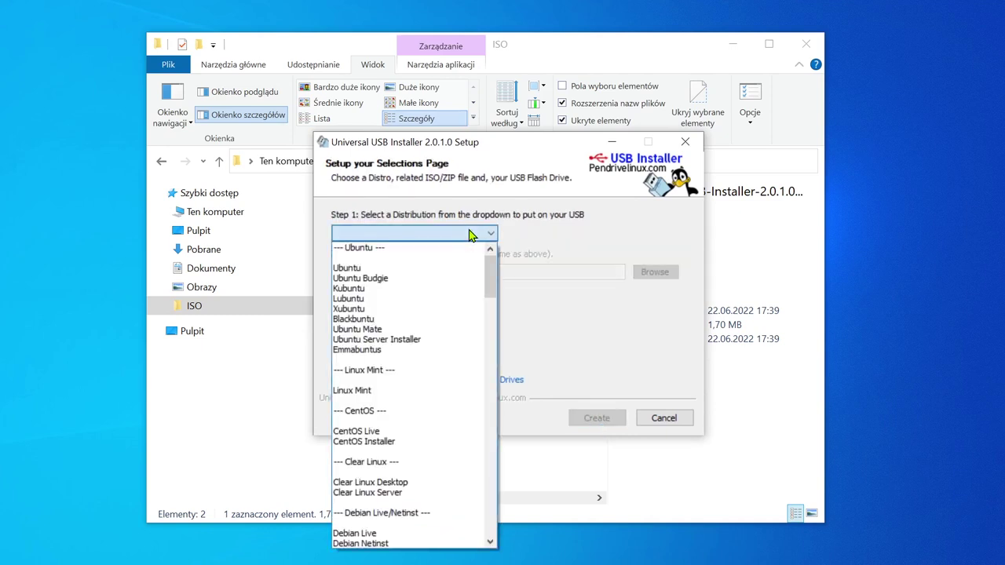
click(375, 391)
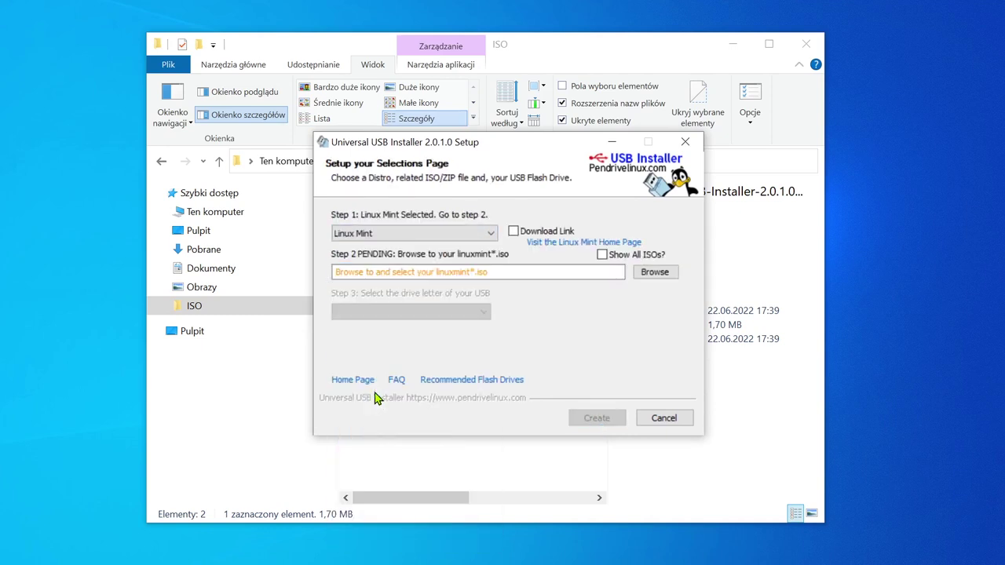
click(661, 275)
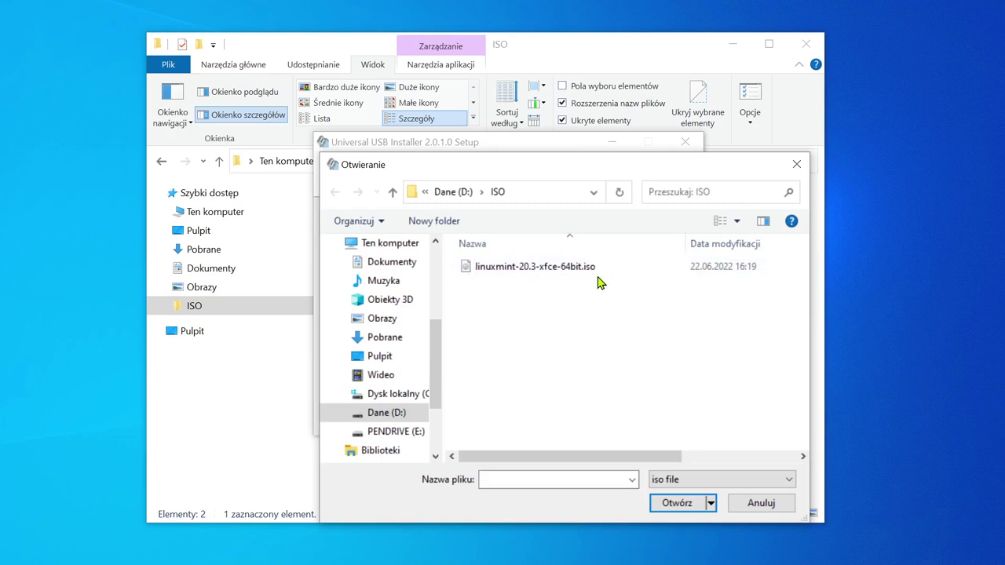
click(511, 269)
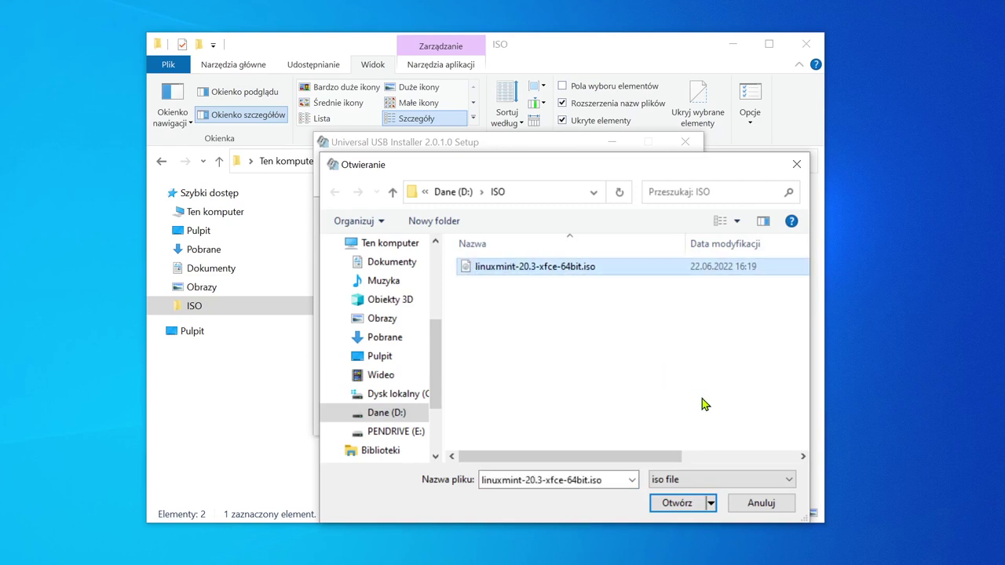
click(670, 504)
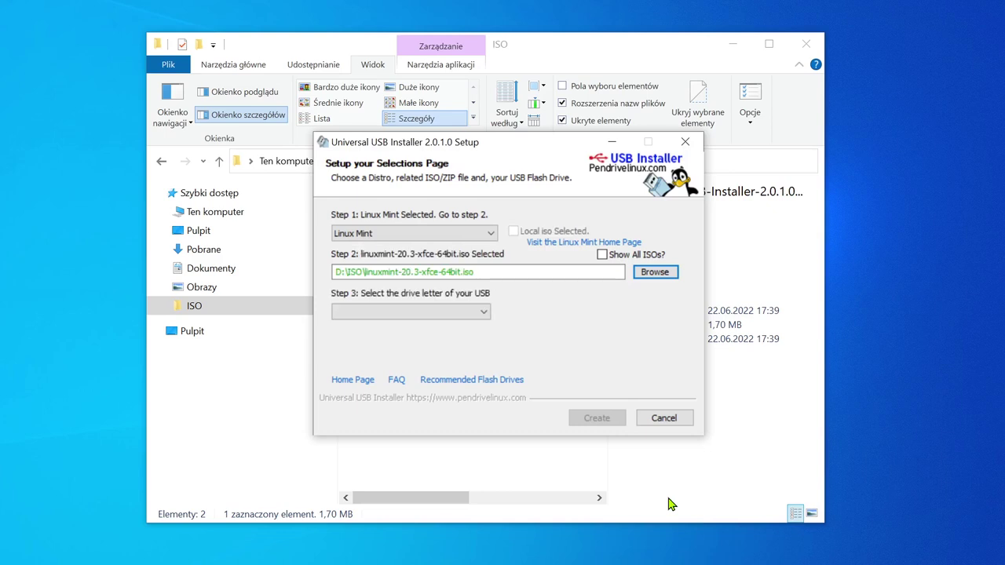
Step: Set the 7GB PENDRIVE (E:) as the target USB drive and enable Fat32 formatting for it
click(482, 315)
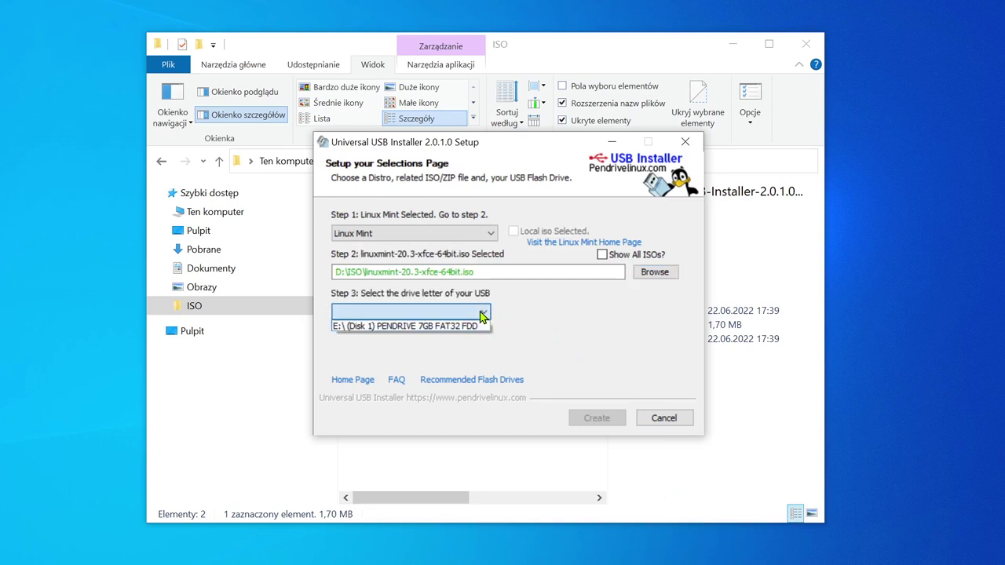
click(480, 328)
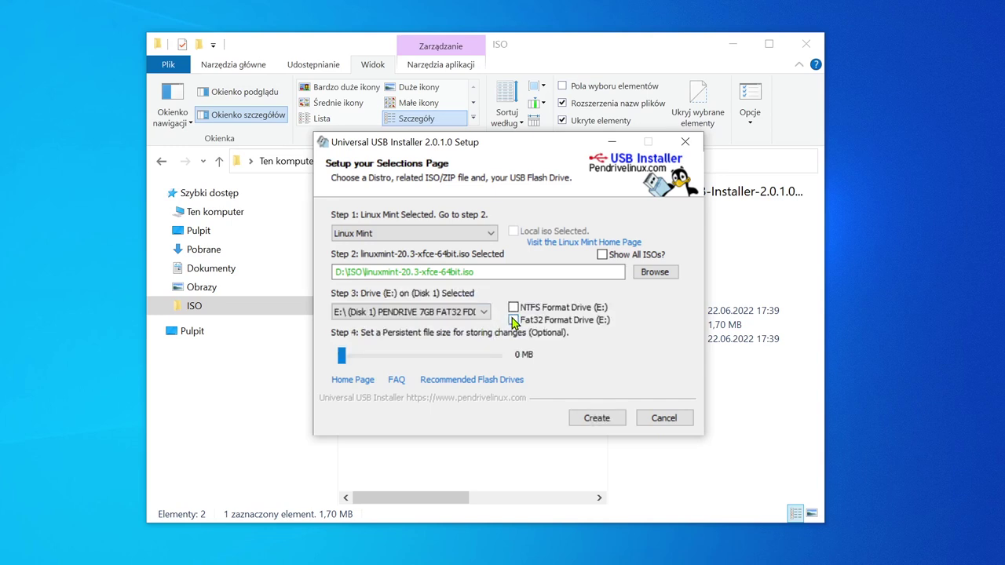
click(513, 321)
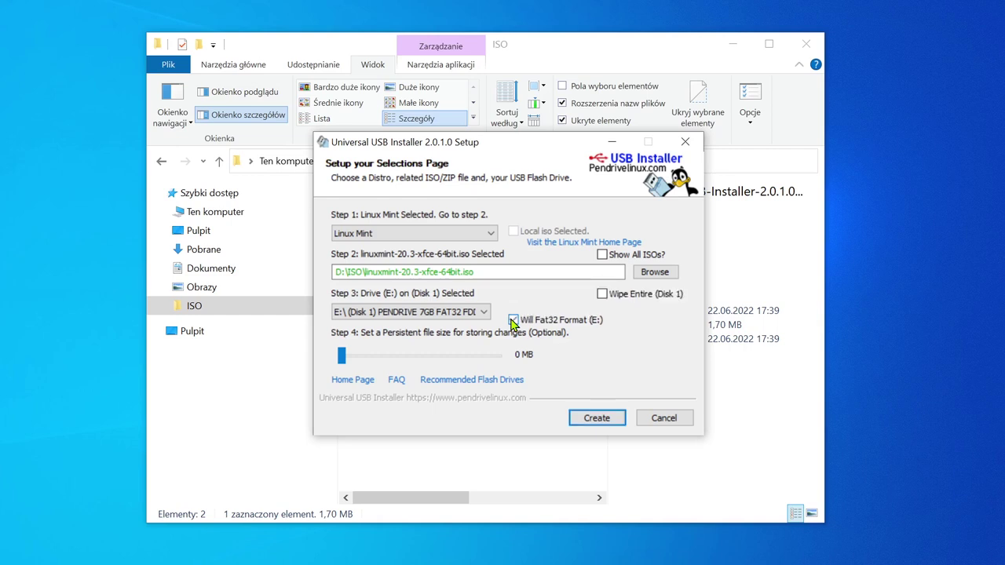
Step: Create the bootable Linux Mint USB drive, agreeing to erase all data on E:, and close the installer when it finishes
click(586, 419)
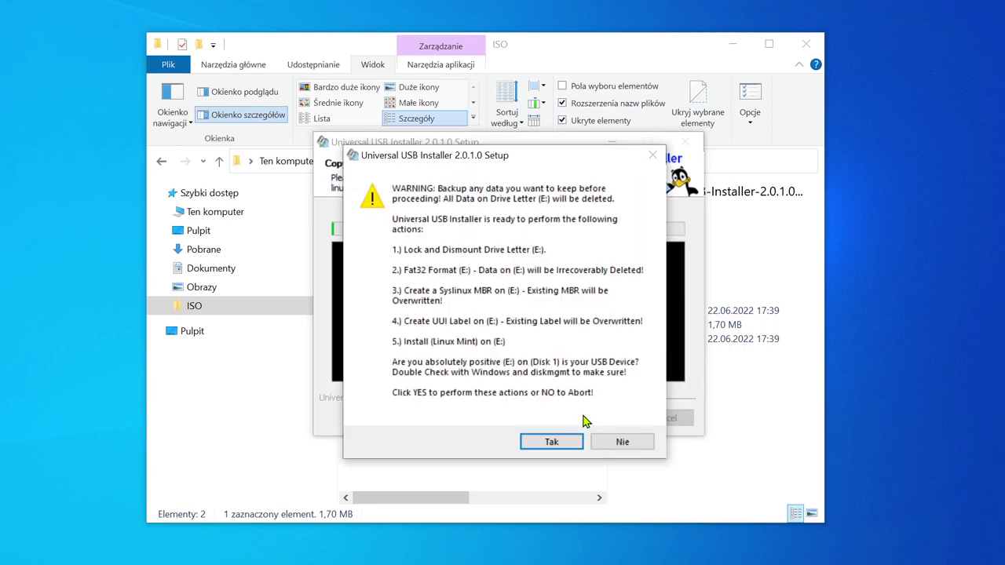
click(553, 441)
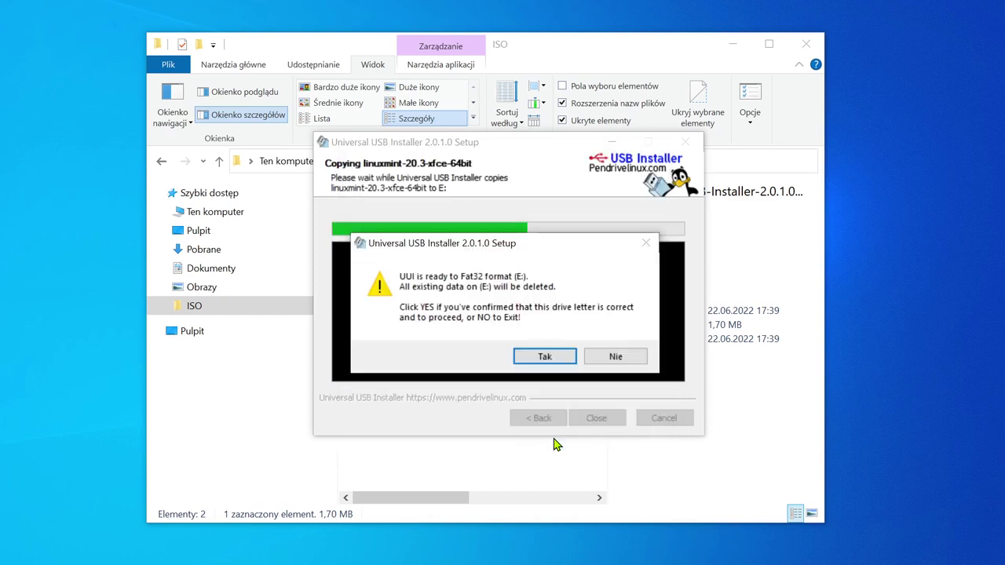
click(545, 358)
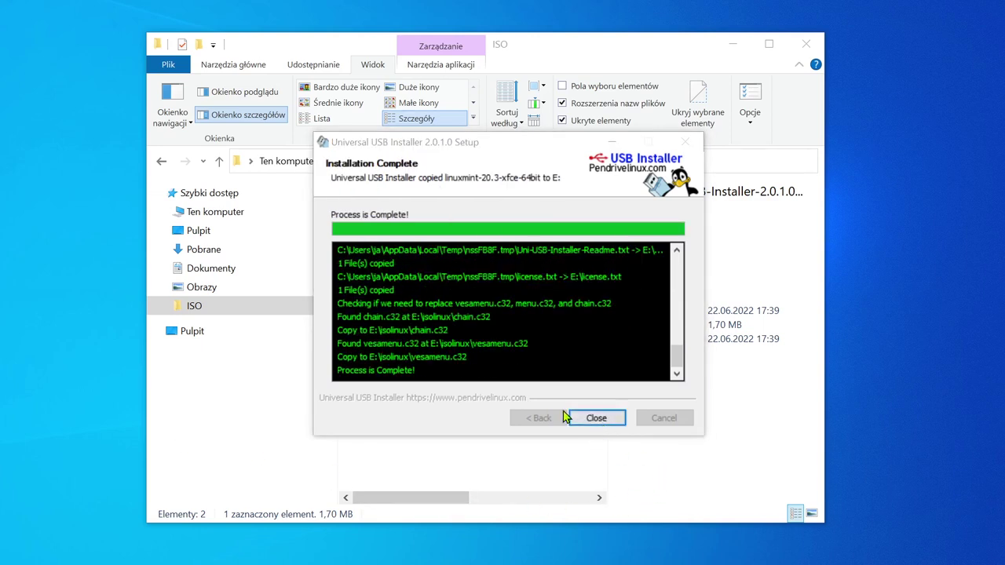
click(602, 422)
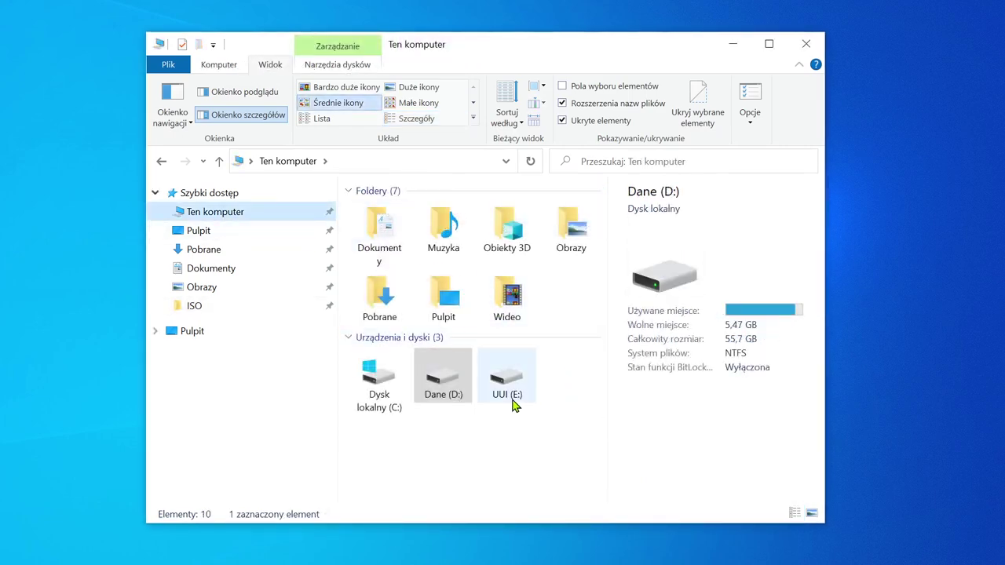
Step: Check the used space and file system of the UUI (E:) drive
mouse_move(500, 404)
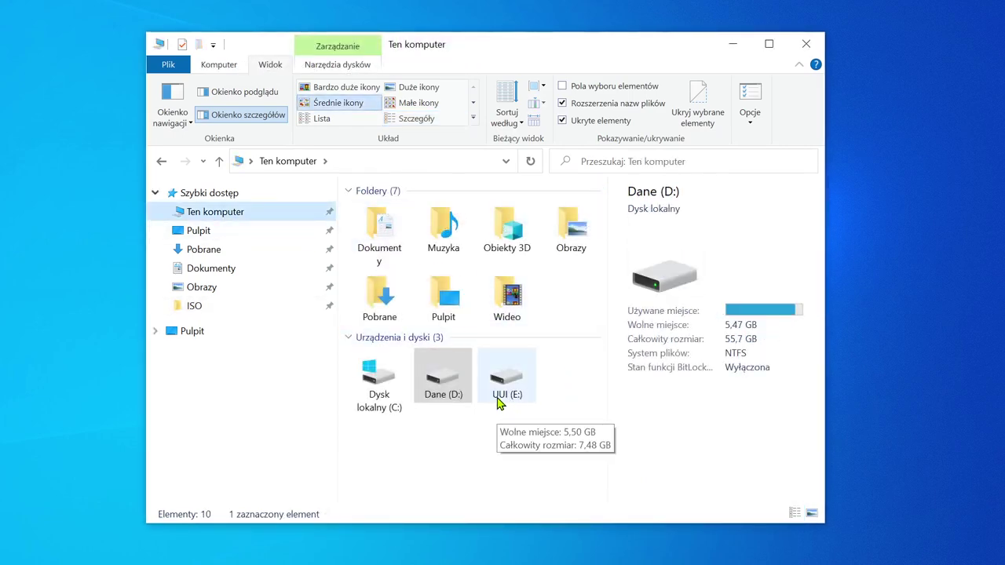
click(499, 404)
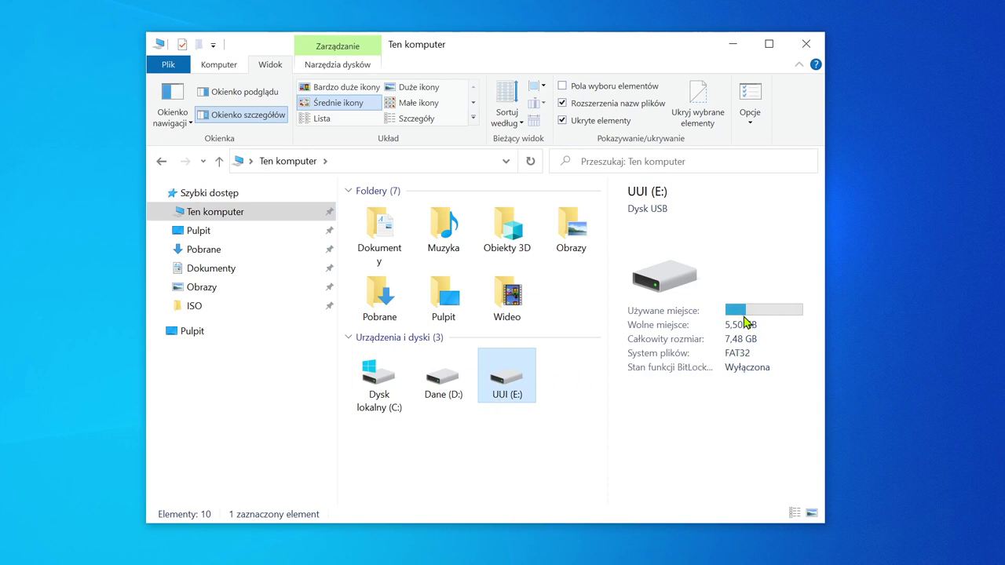
mouse_move(742, 313)
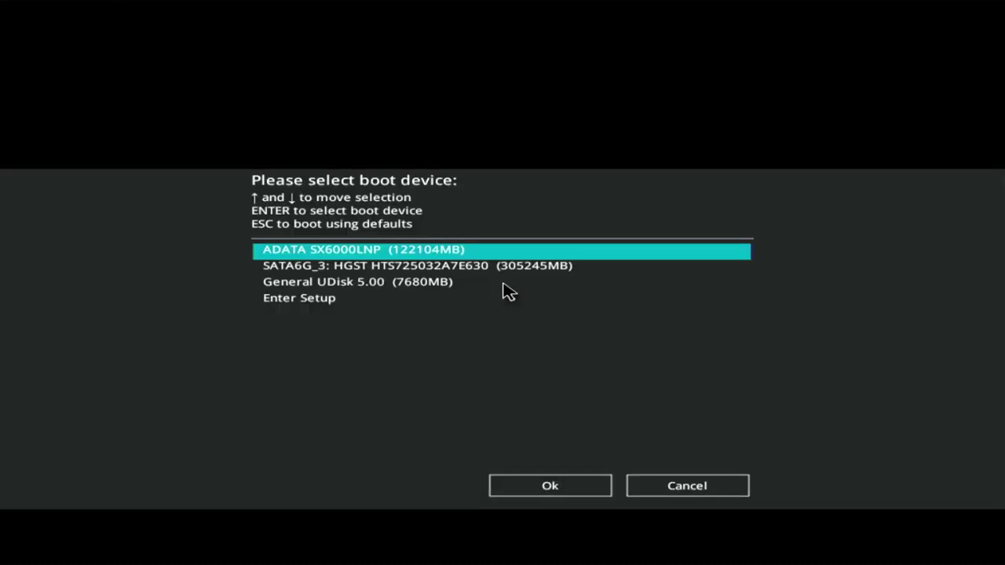
Step: Boot the computer from the General UDisk 5.00 drive and start linuxmint-20.3-xfce-64bit
key(Down)
key(Down)
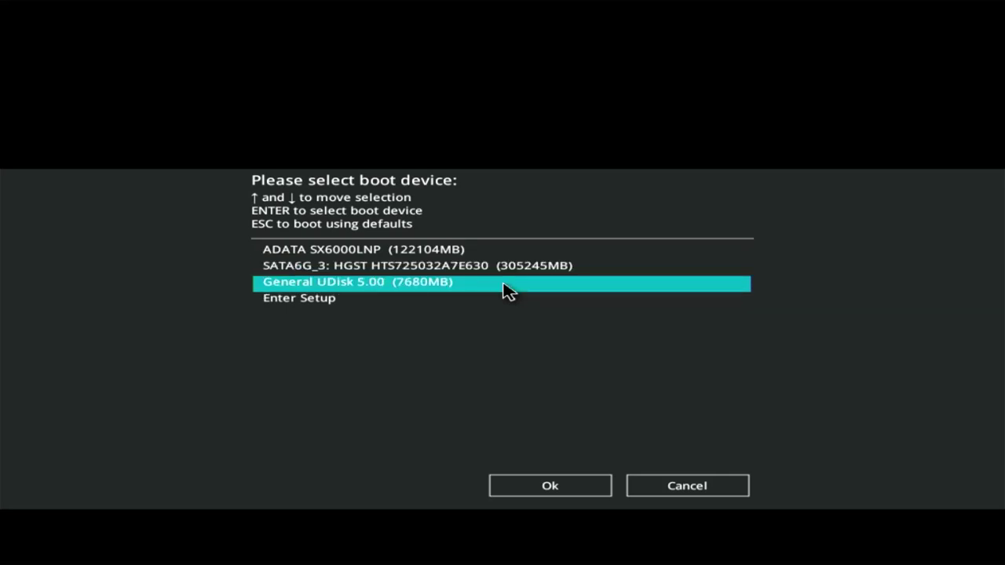
key(Return)
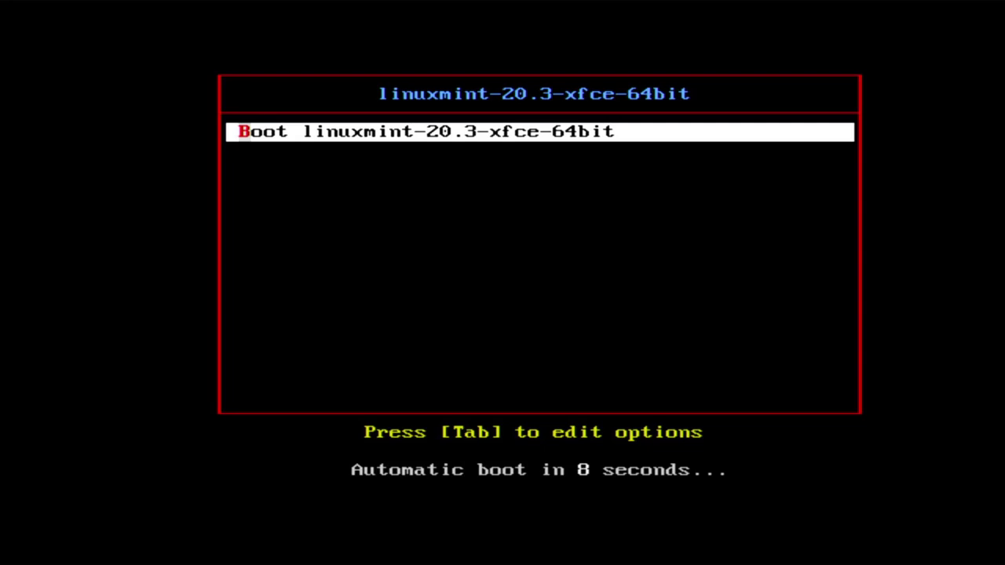
key(Return)
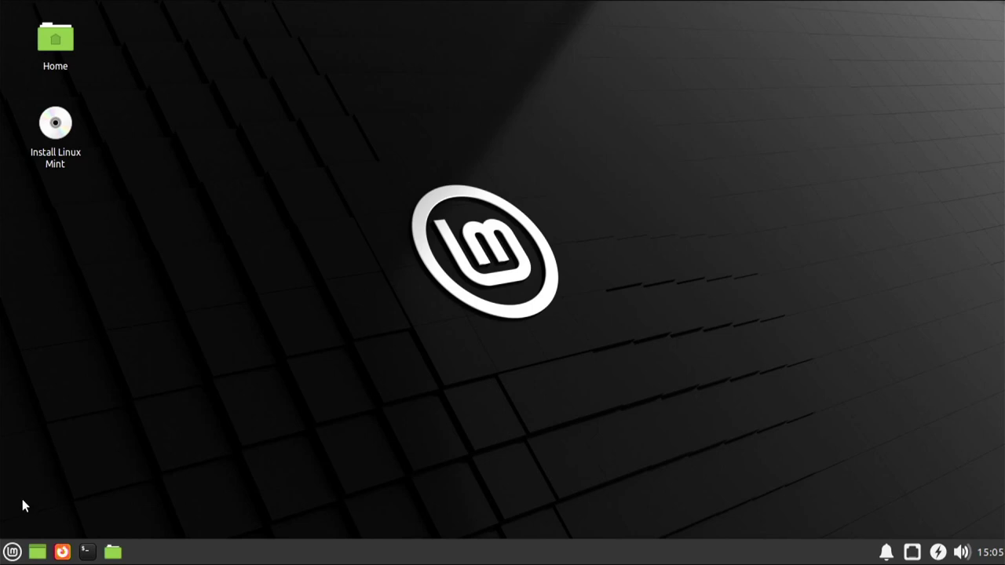
Step: Look over the favorite applications available in the Linux Mint live session
click(11, 554)
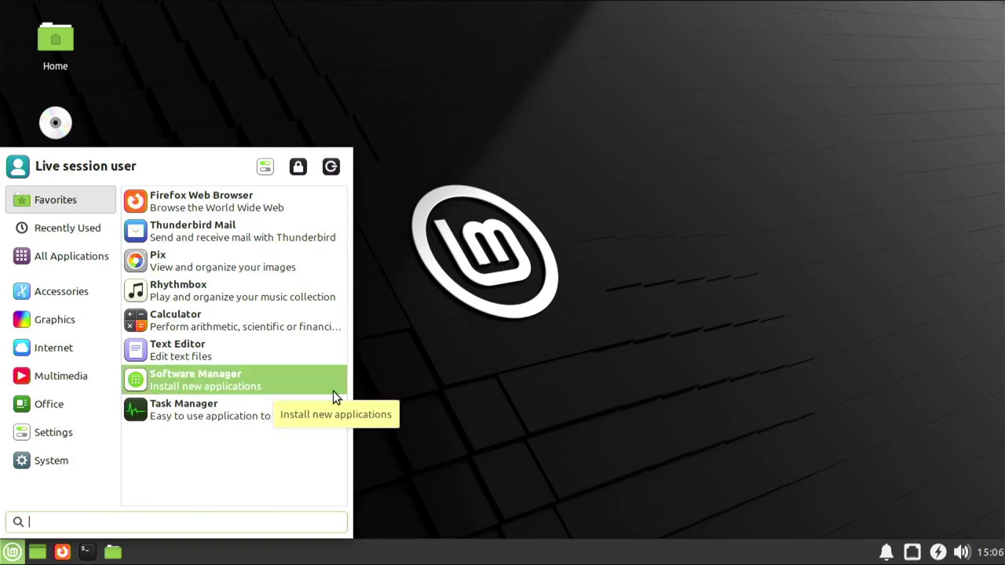
click(451, 343)
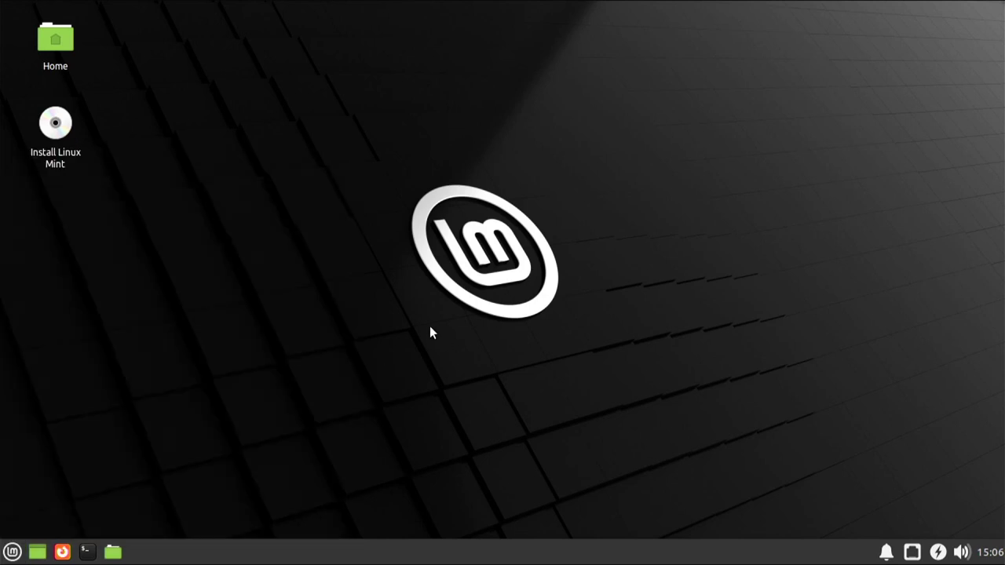
Step: Start the Linux Mint installation from the desktop and choose Polski as the installation language
double_click(57, 129)
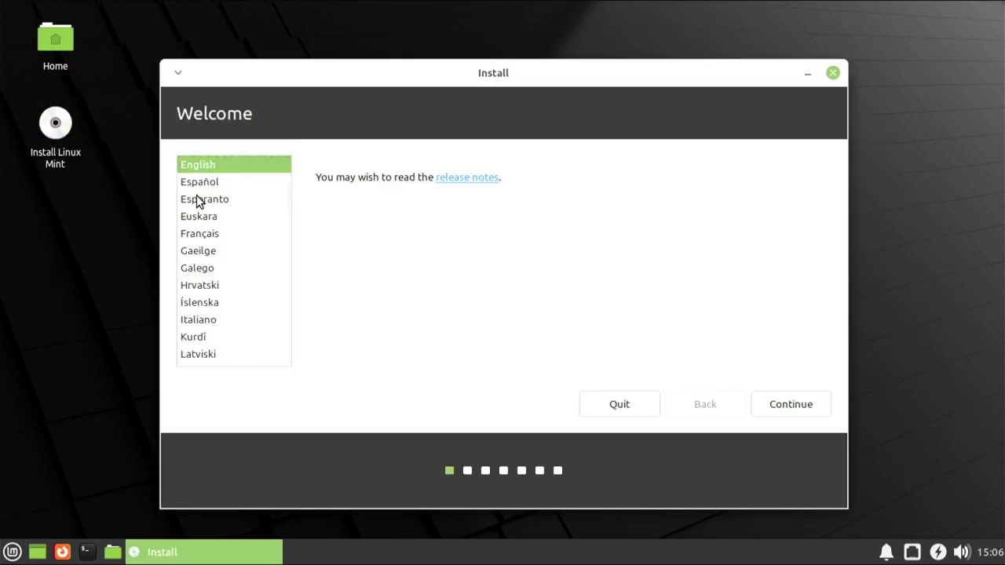
scroll(213, 212, down, 3)
scroll(214, 218, down, 1)
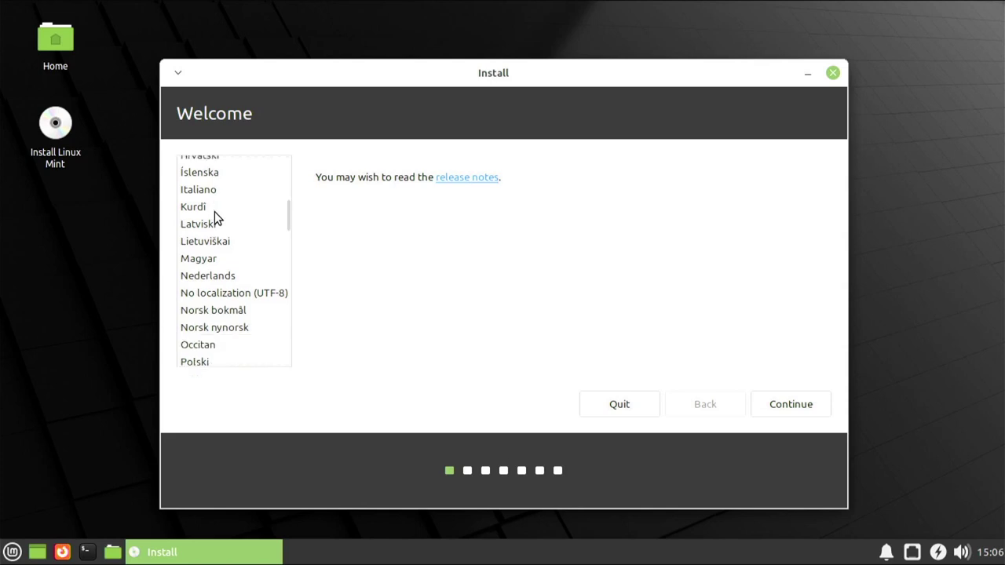
scroll(215, 212, down, 1)
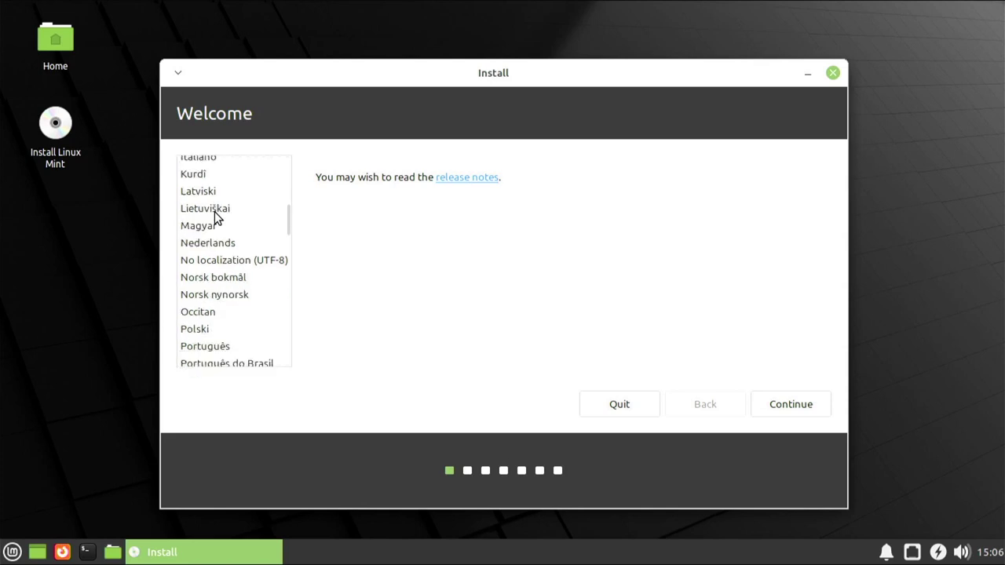
click(186, 328)
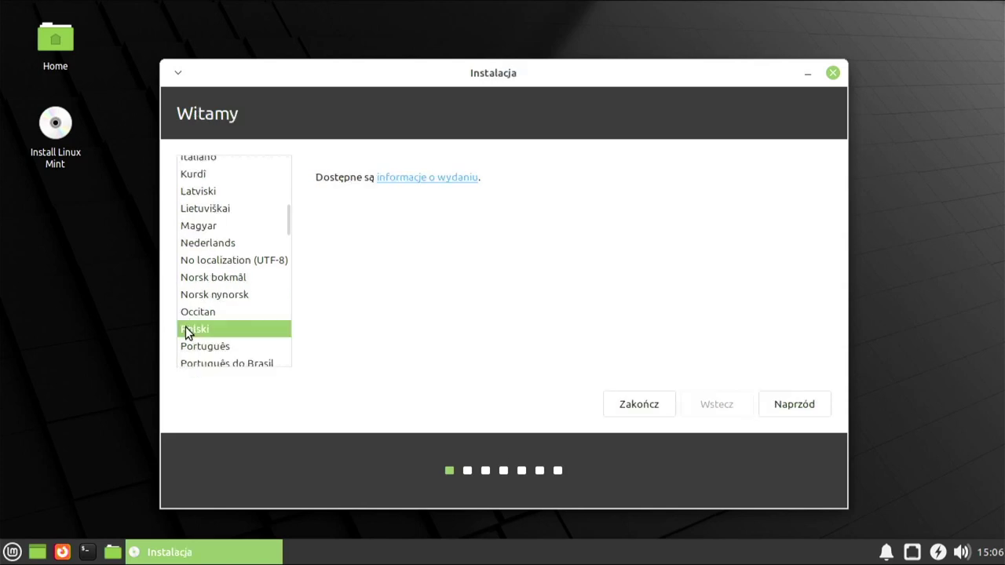
click(788, 405)
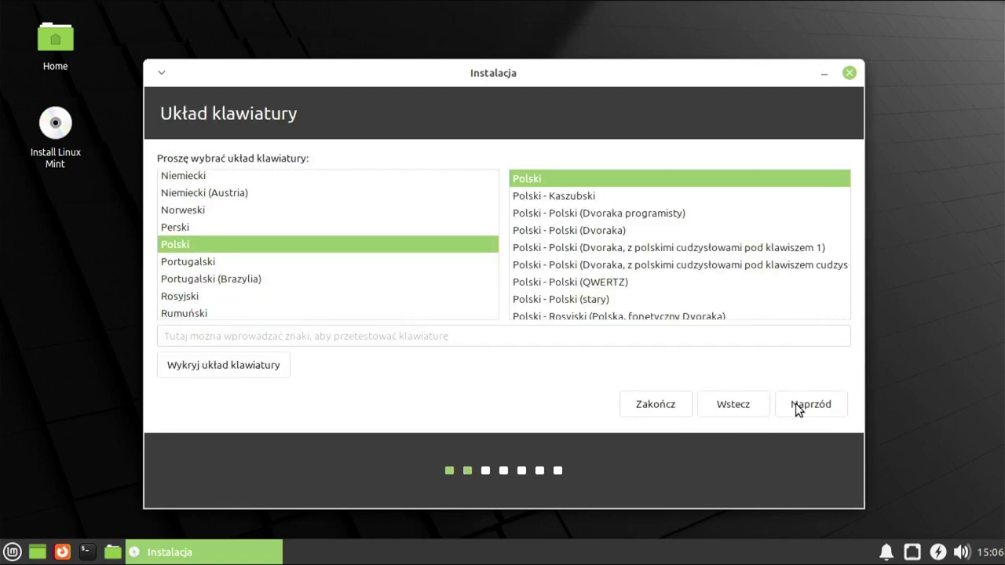
Step: Accept the Polish keyboard layout and include the multimedia codecs in the installation
click(796, 406)
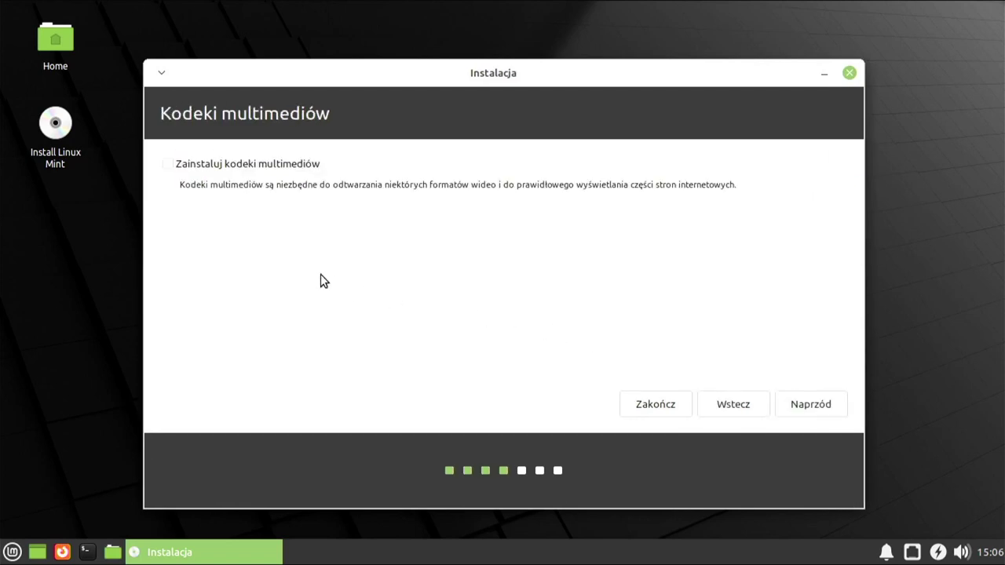
click(168, 164)
click(808, 406)
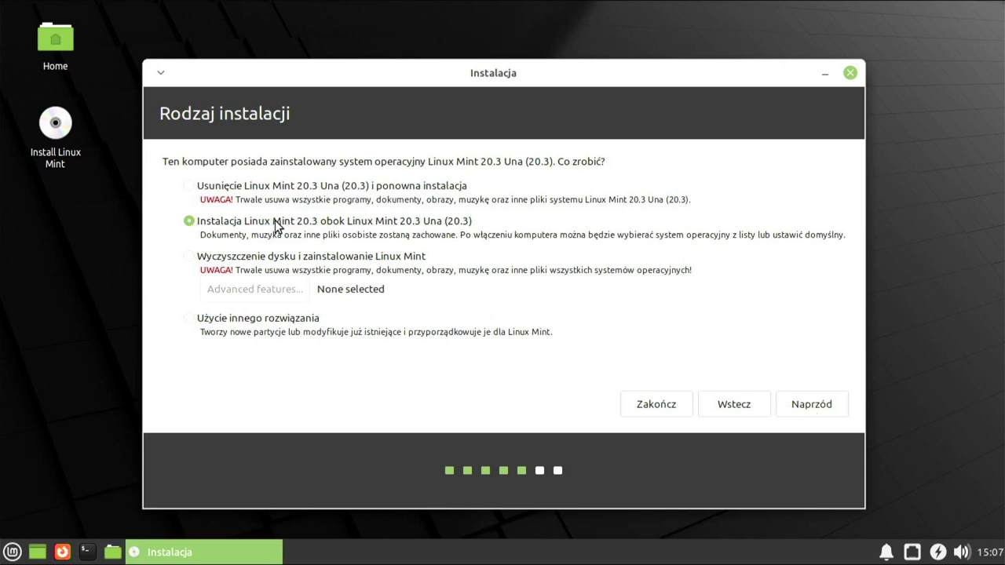
Step: Choose to erase the disk and install Linux Mint on the 320.1 GB ATA HGST HTS725032A7 drive (sda), agreeing to write the changes
click(187, 262)
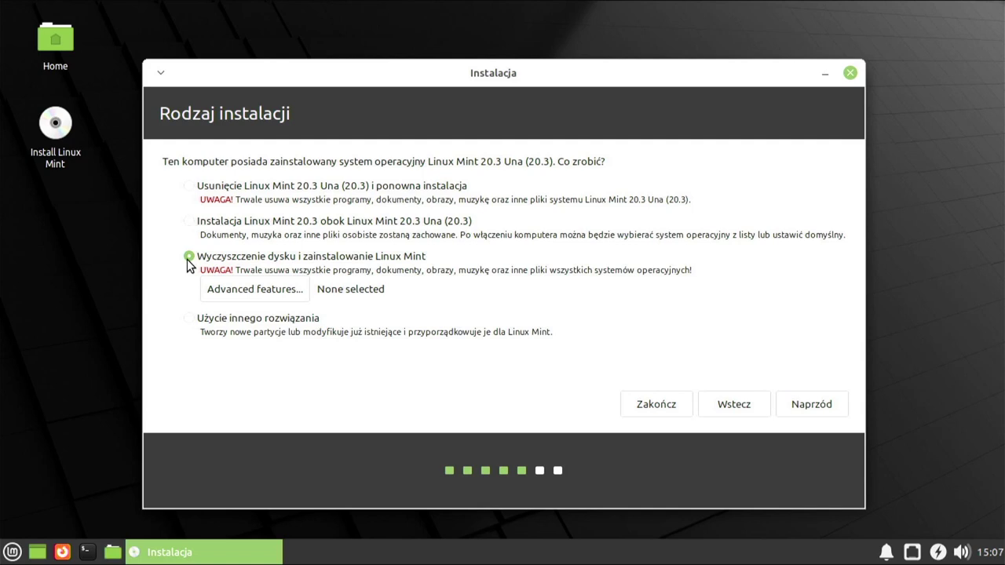
click(794, 406)
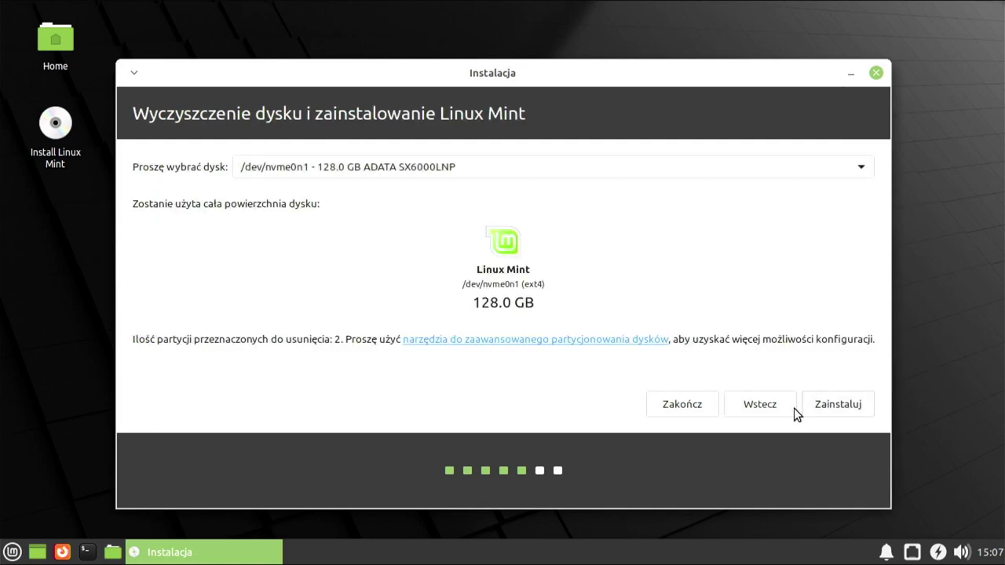
click(864, 170)
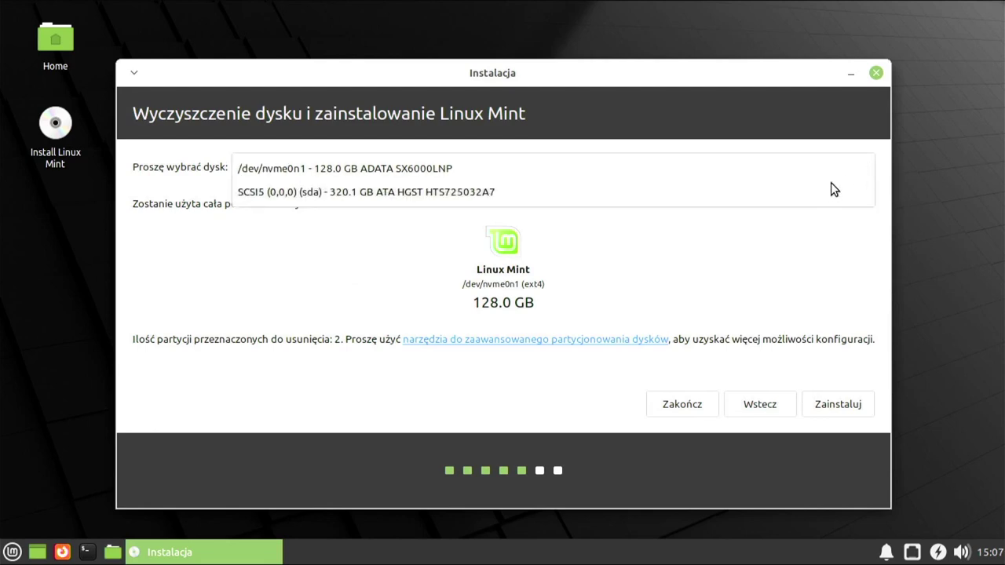
click(801, 194)
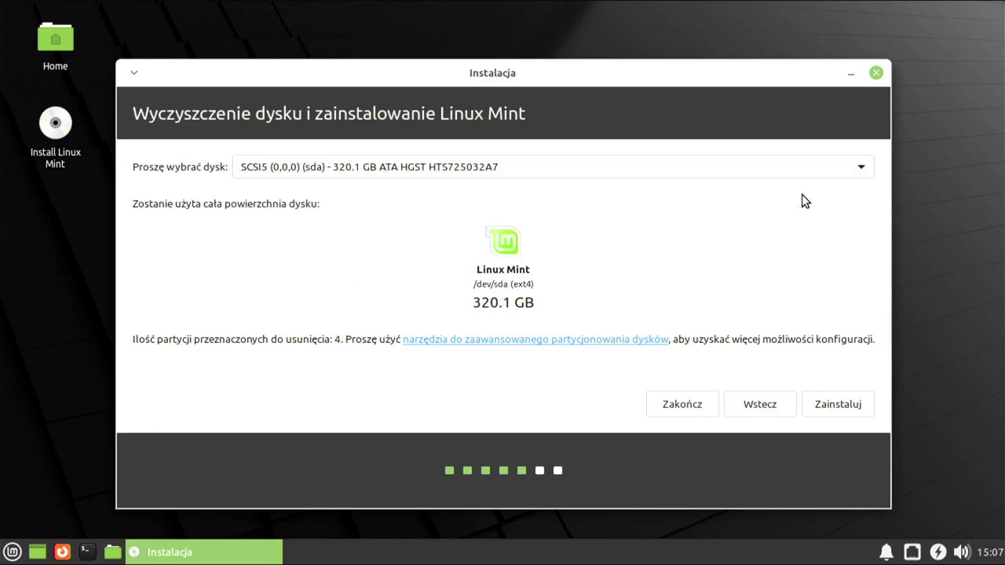
click(848, 405)
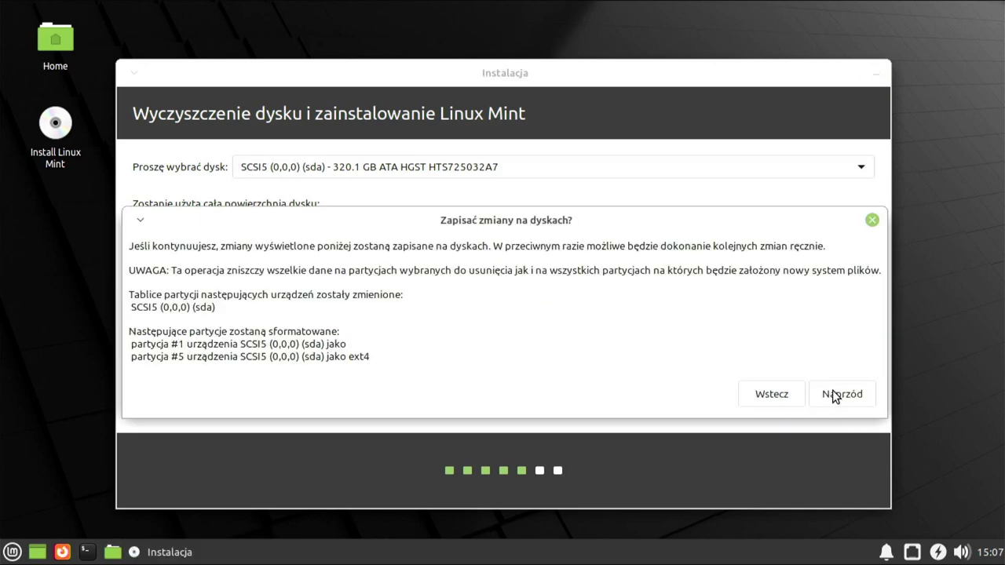
click(835, 395)
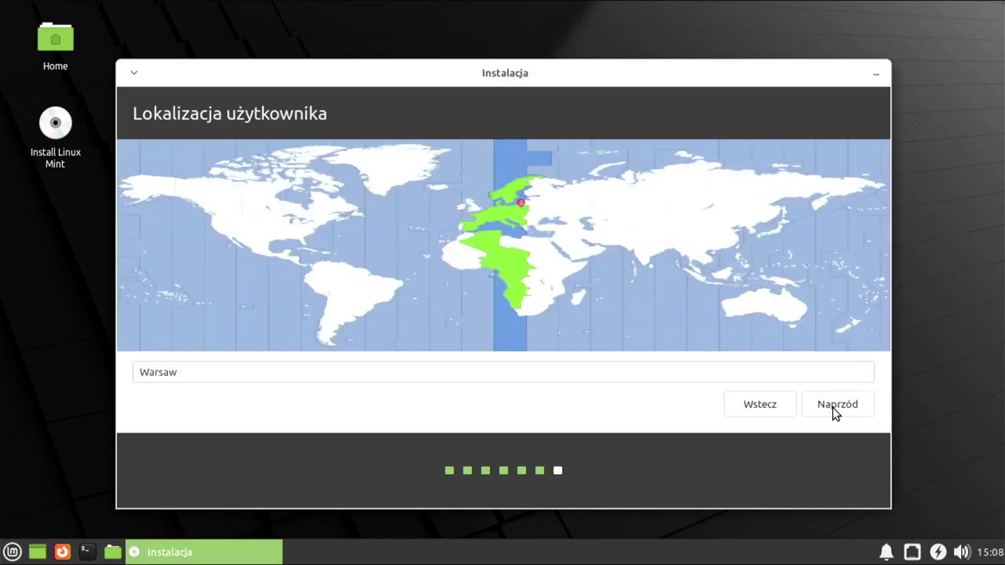
Step: Accept Warsaw as the location, and enter the user's full name and the computer name Xfce
click(835, 405)
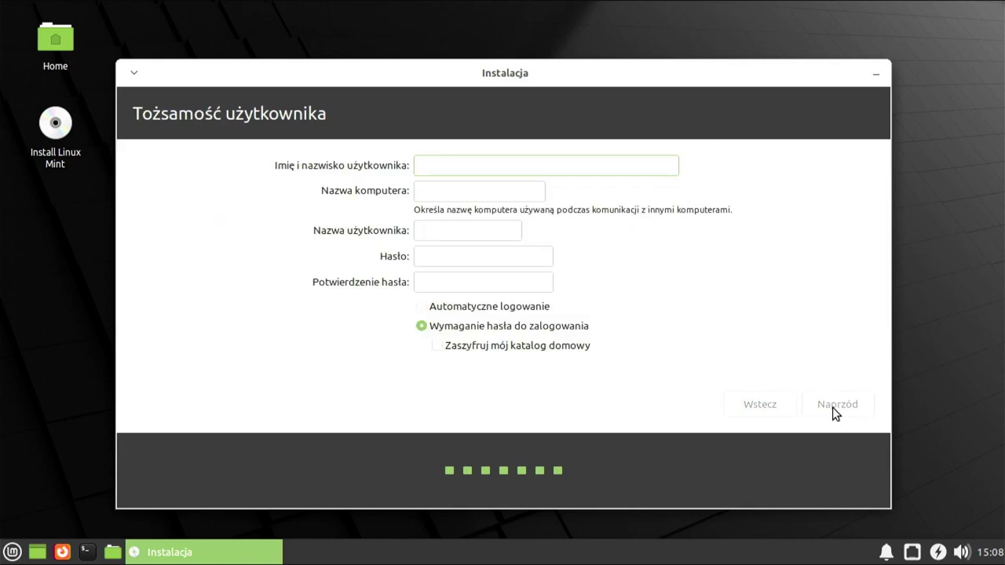
text(User Default)
key(Tab)
key(BackSpace)
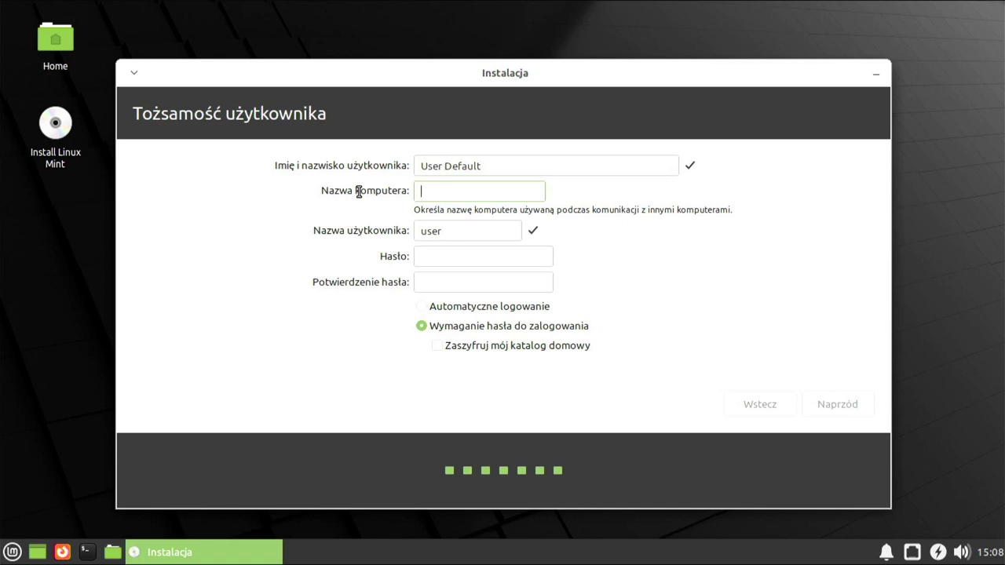
text(Xfce)
Step: Enter and confirm the account password, keep it required for login, and let the installation run
click(437, 260)
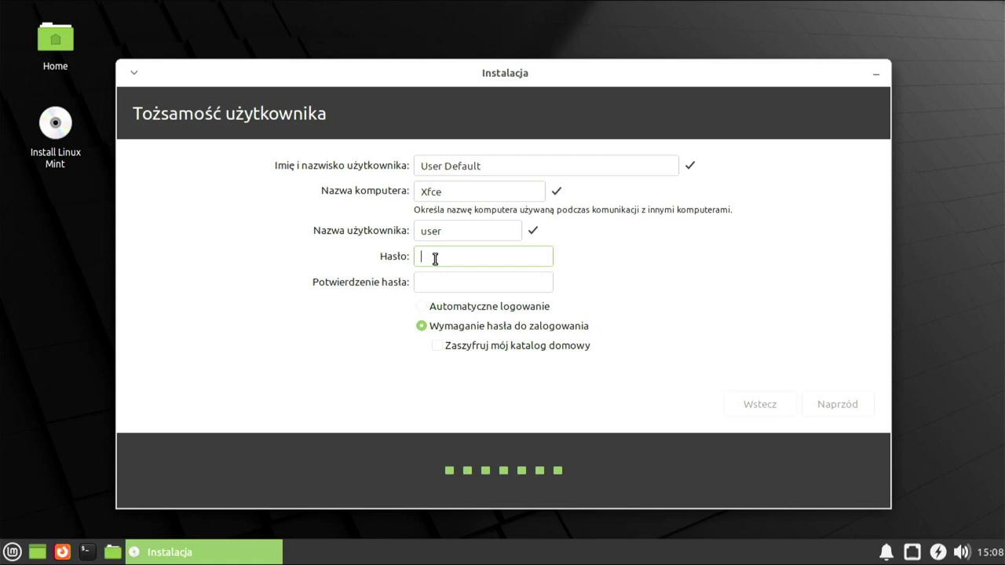
text(a)
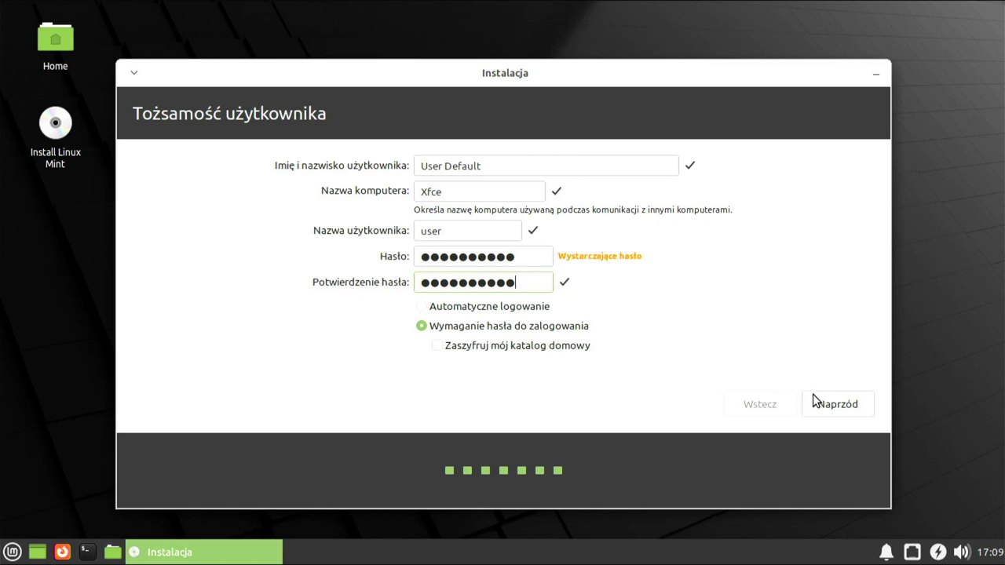
click(835, 405)
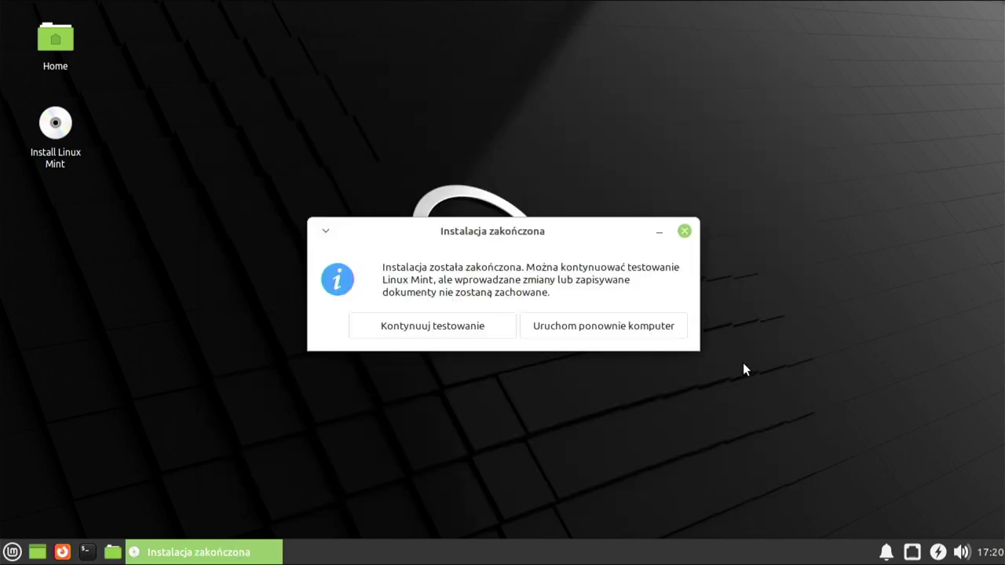
Step: Restart the computer from the SATA6G_3: HGST HTS725032A7E630 drive and log in with the account password
click(647, 327)
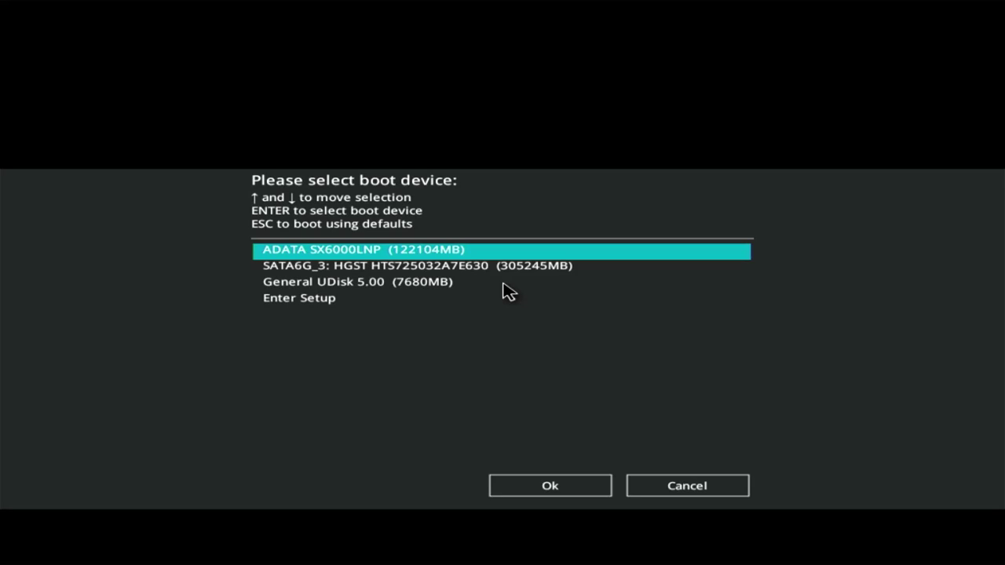
key(Down)
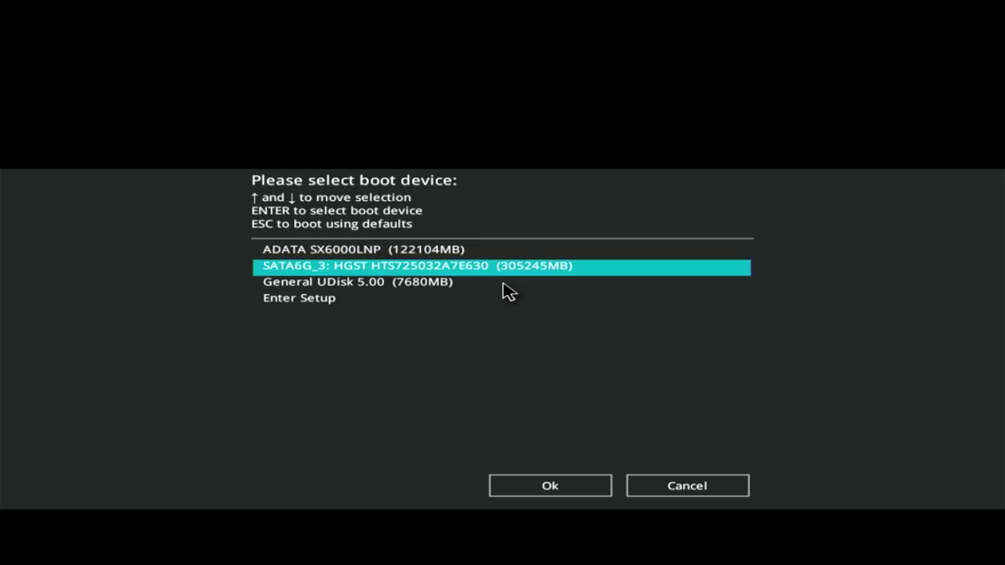
click(585, 487)
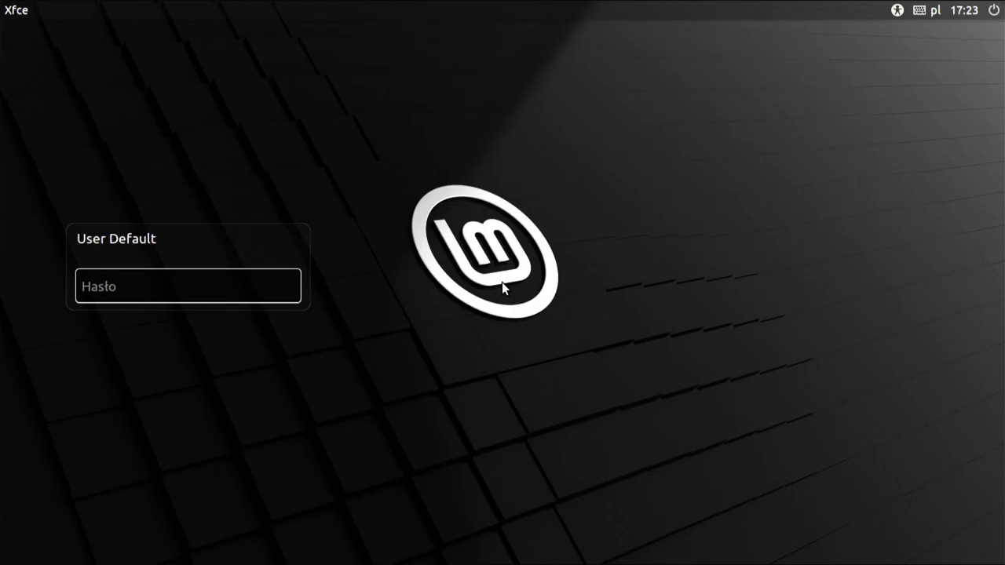
text(••••••••••)
key(Return)
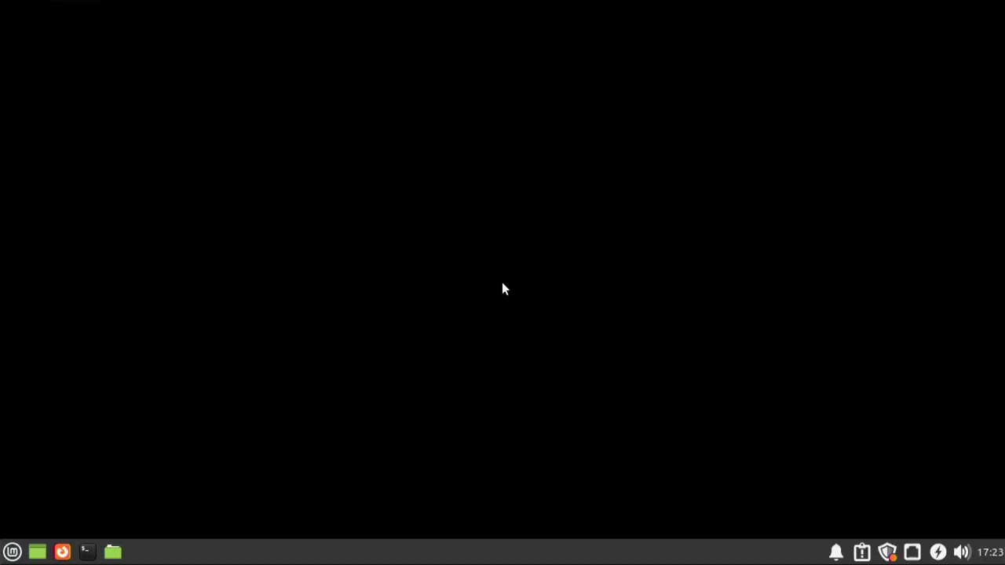
Step: Stop the Linux Mint welcome window from showing at startup and close it
key(super)
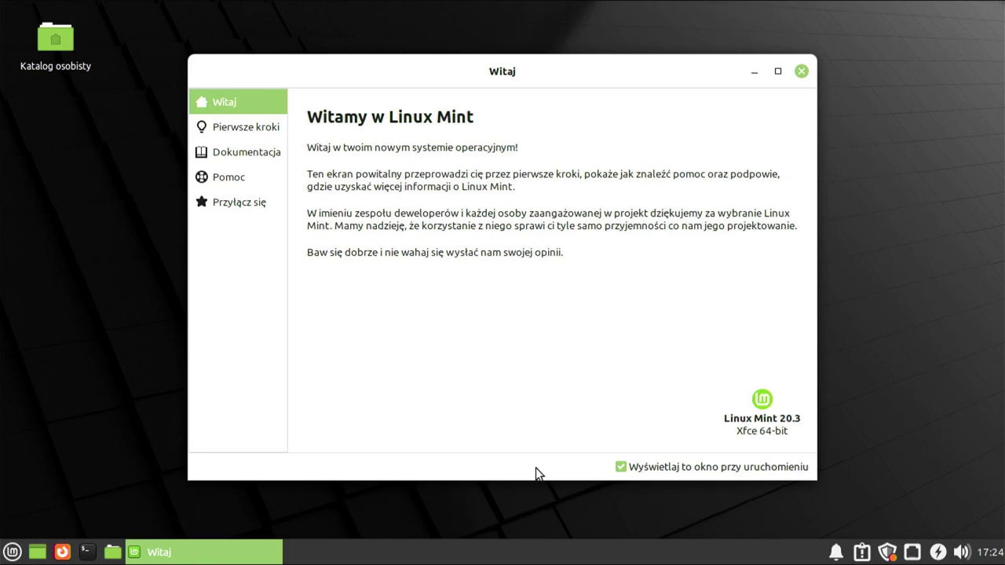
click(621, 467)
click(802, 72)
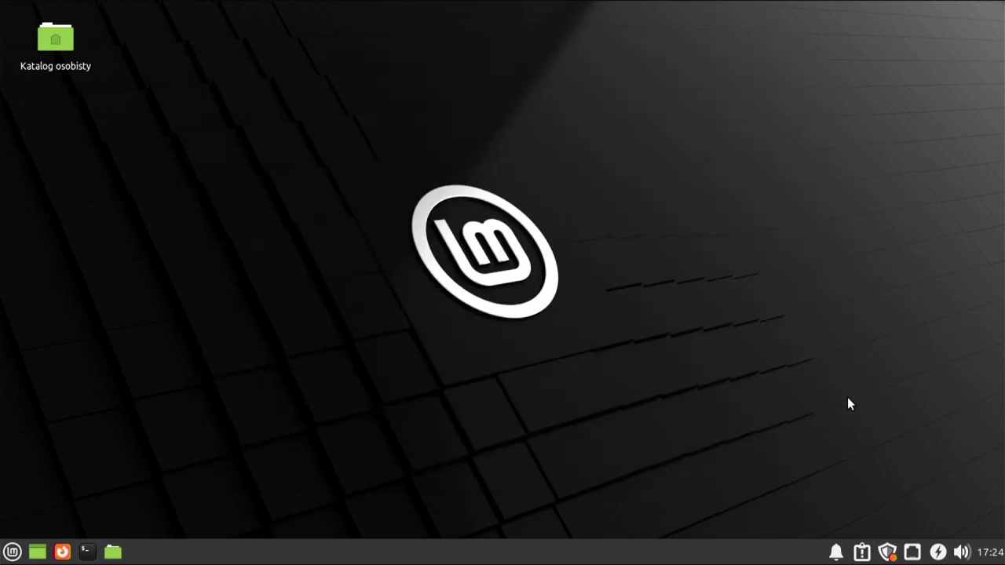
Step: Open the Update Manager, accept its introduction and apply the new version of the manager itself
click(890, 556)
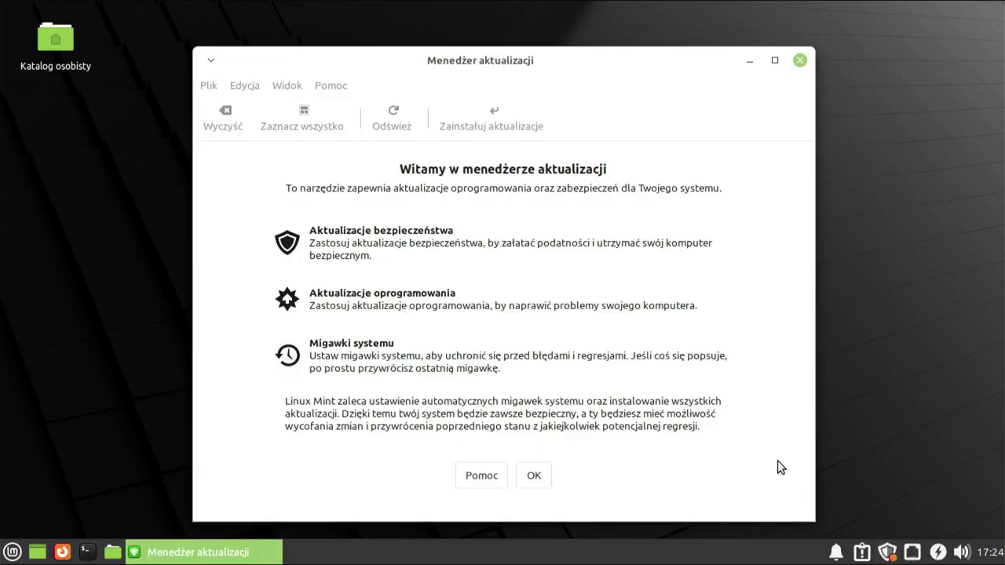
click(533, 476)
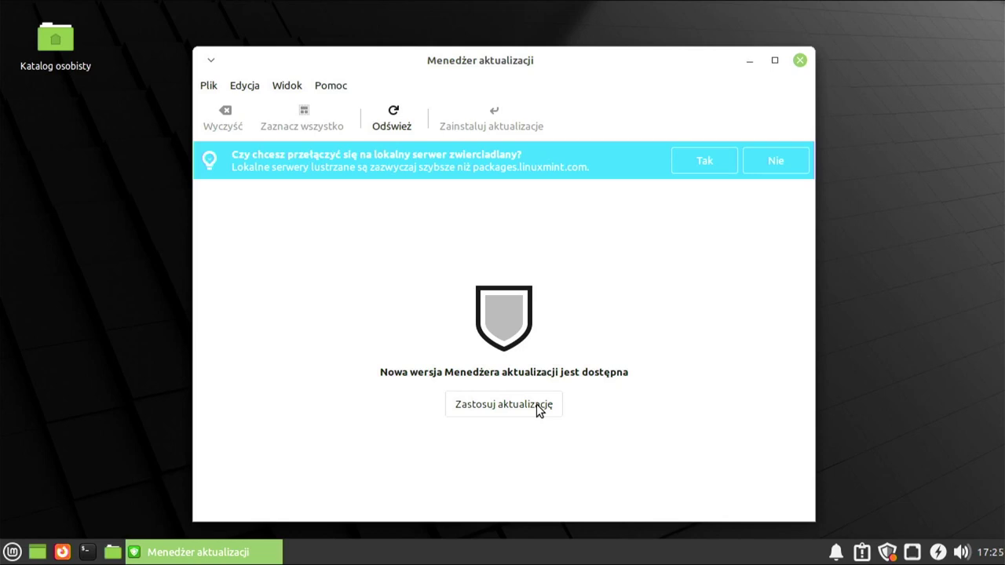
click(538, 406)
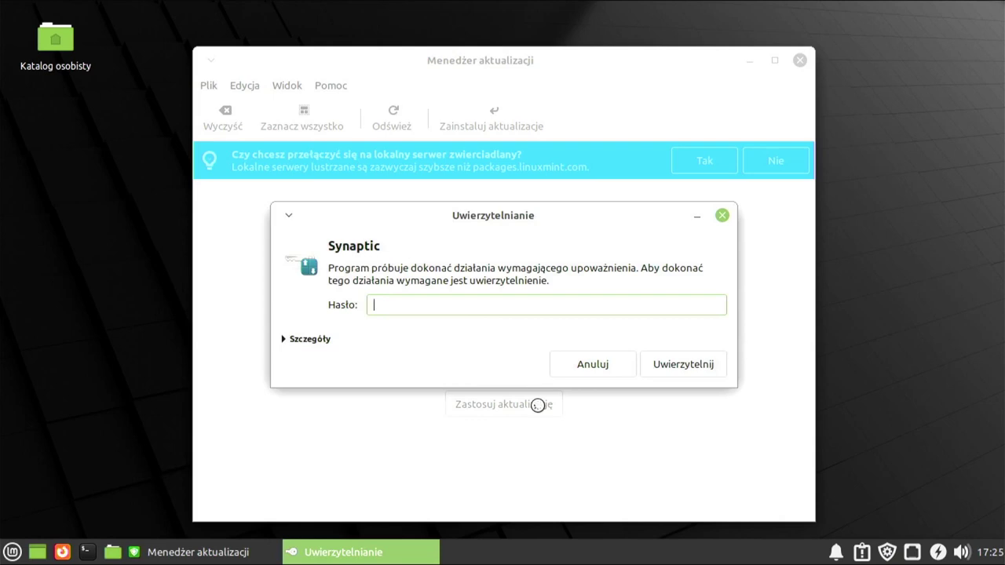
key(Escape)
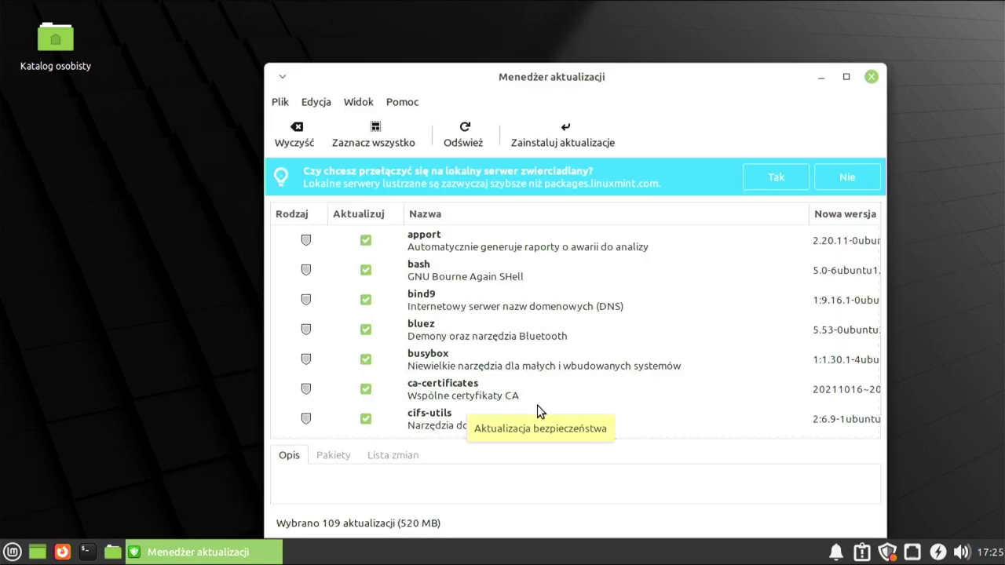
Step: Install all selected system updates, accepting the additional packages and authenticating with the account password
click(563, 139)
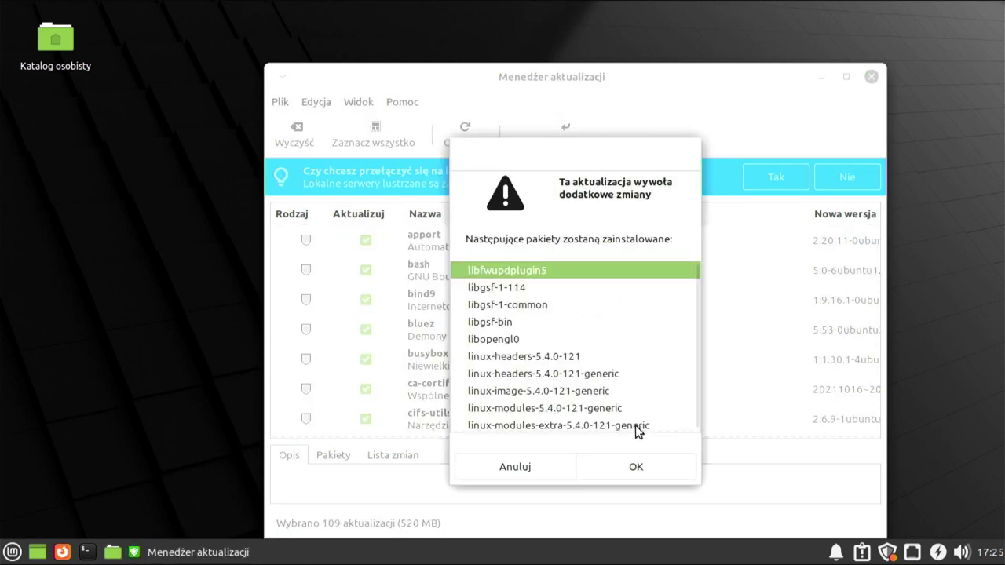
click(636, 467)
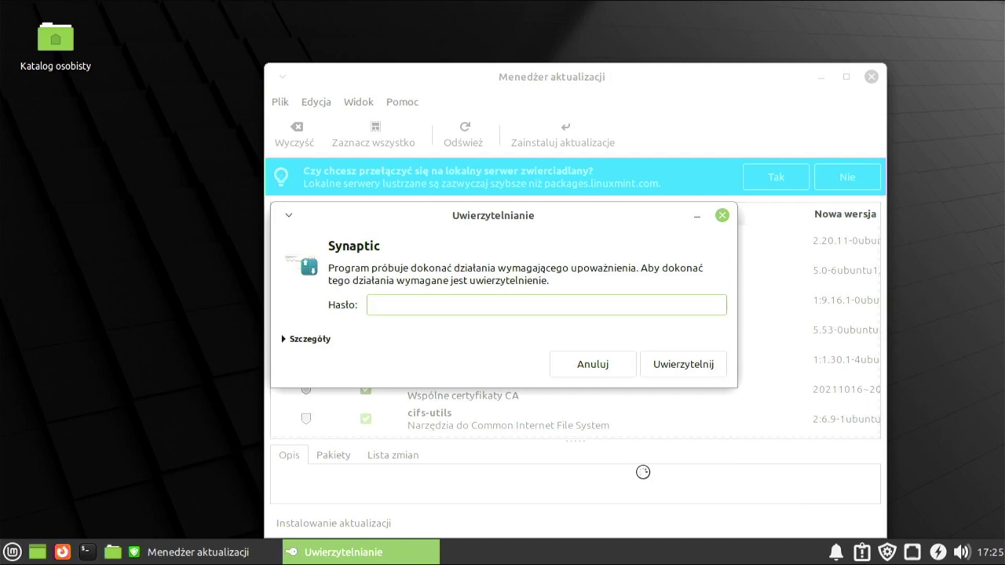
text(********)
key(Return)
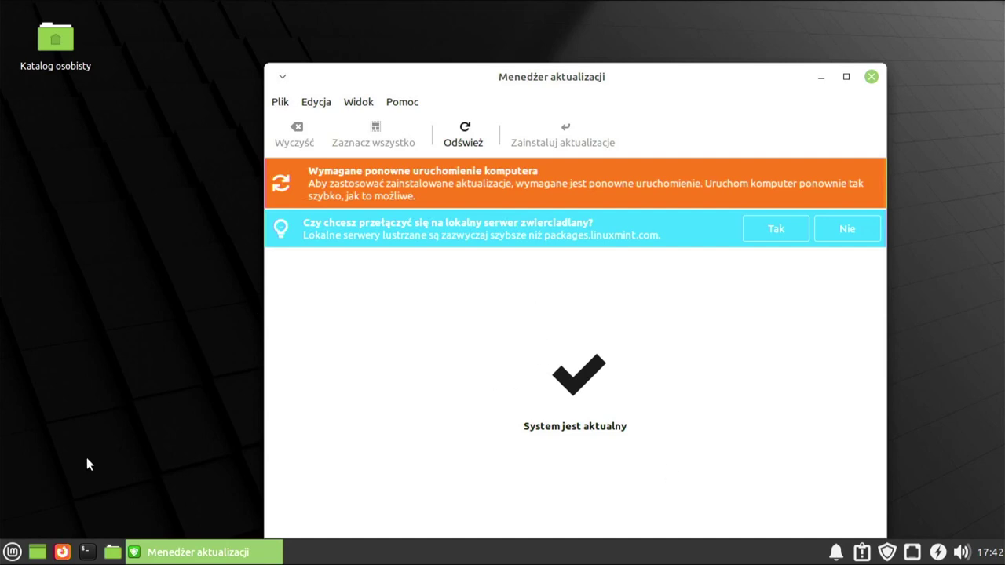
Step: Restart the computer after the updates and log back in with the account password
click(11, 553)
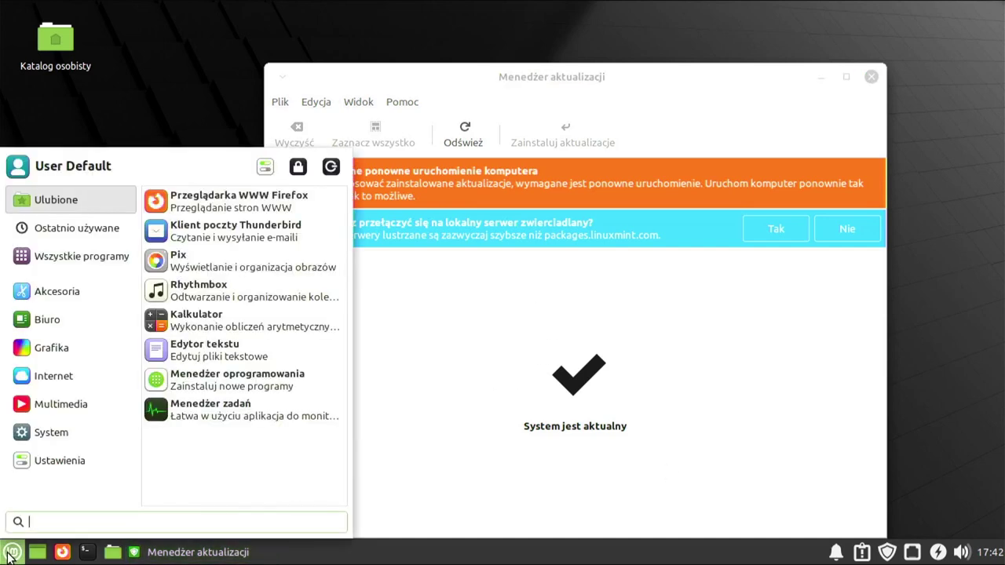
click(332, 167)
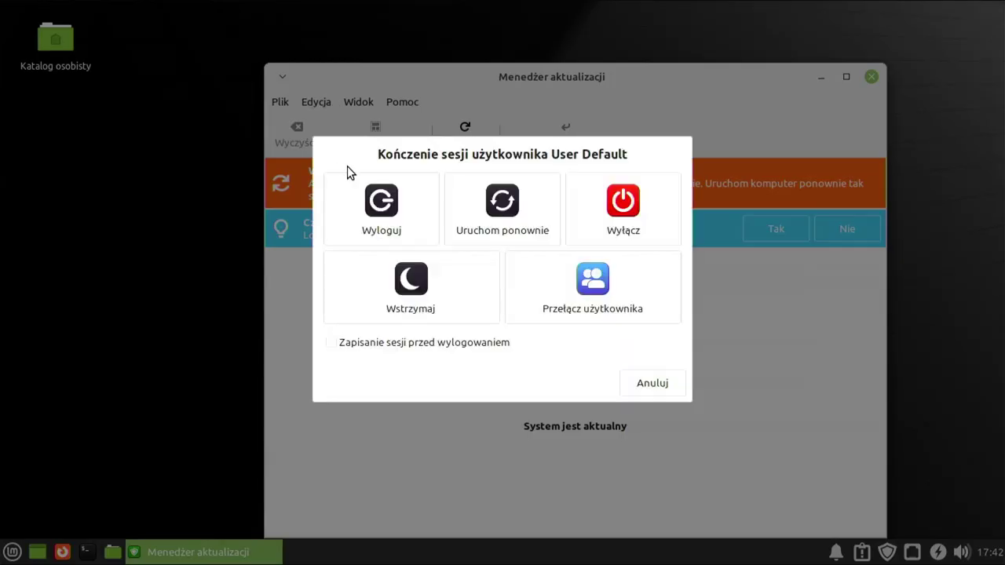
click(478, 211)
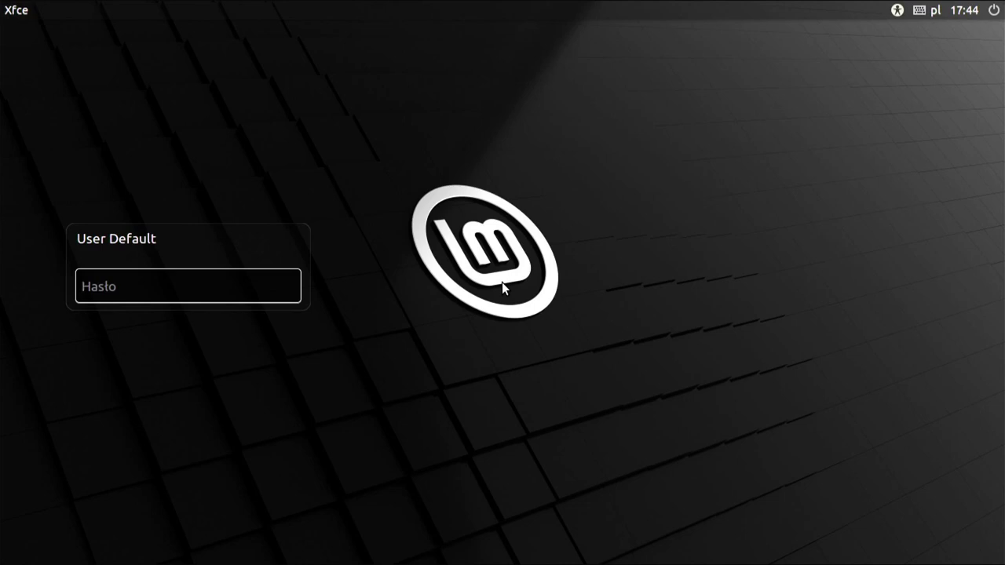
text(••••••••••)
key(Return)
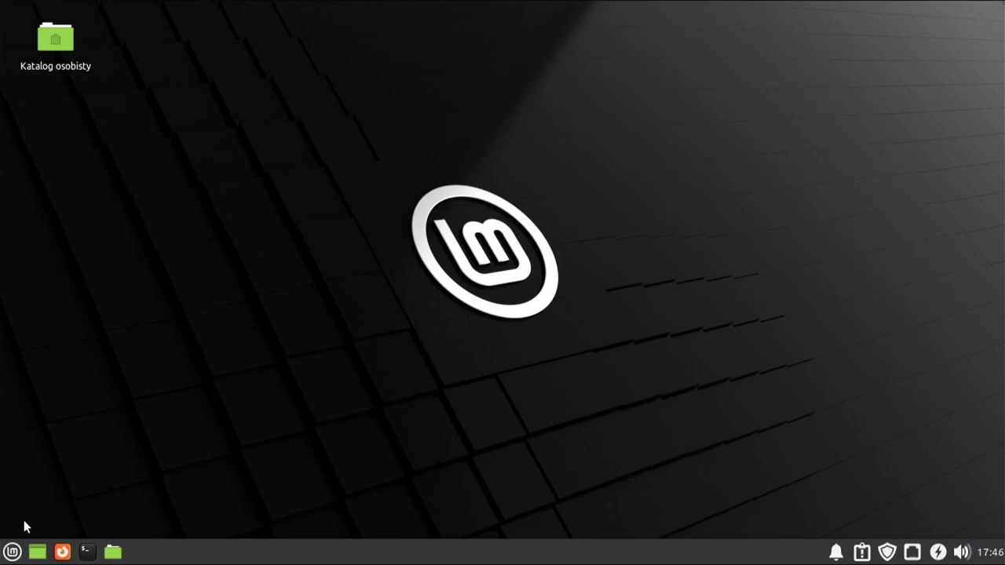
Step: Open the Driver Manager, authenticating with the account password
click(12, 553)
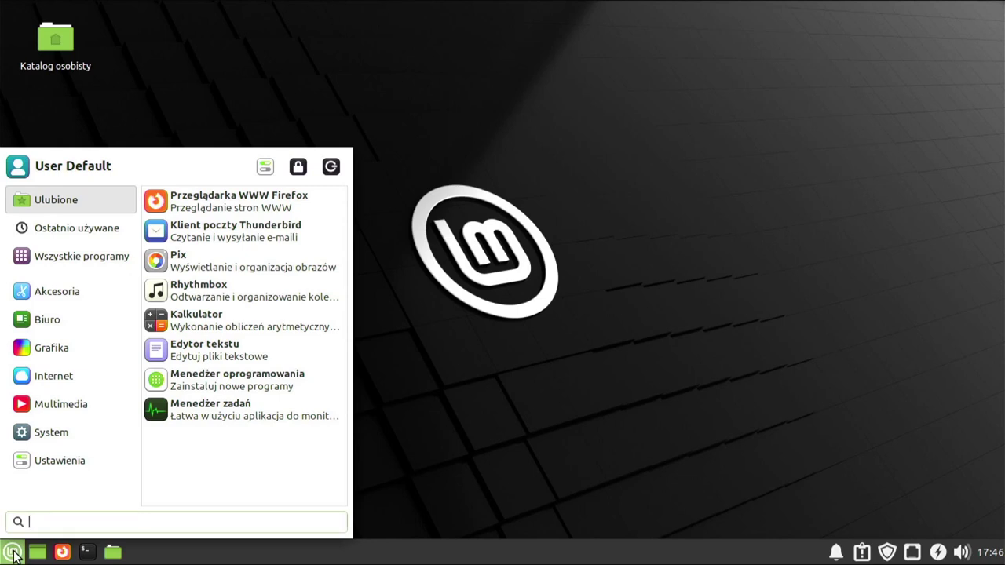
click(56, 437)
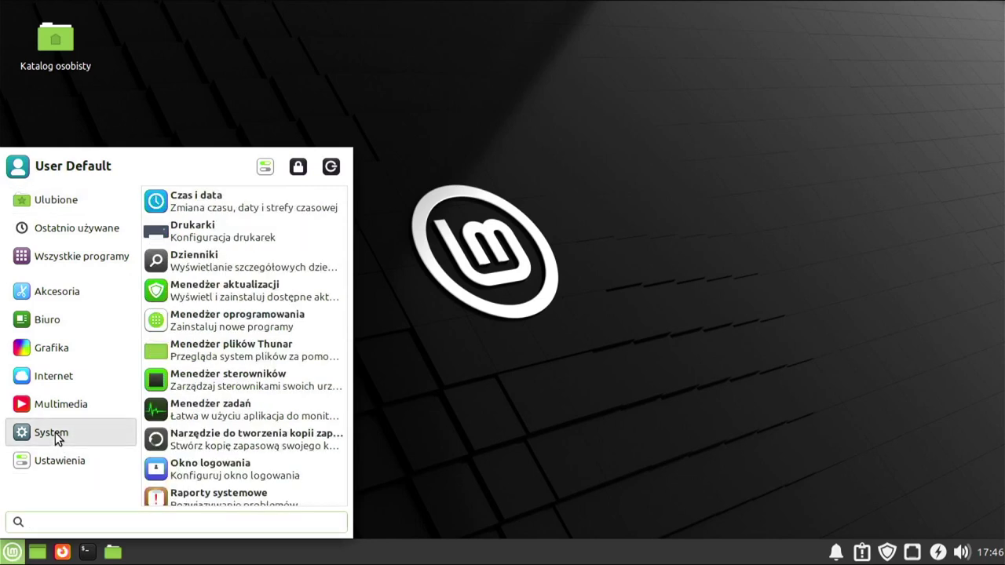
click(193, 379)
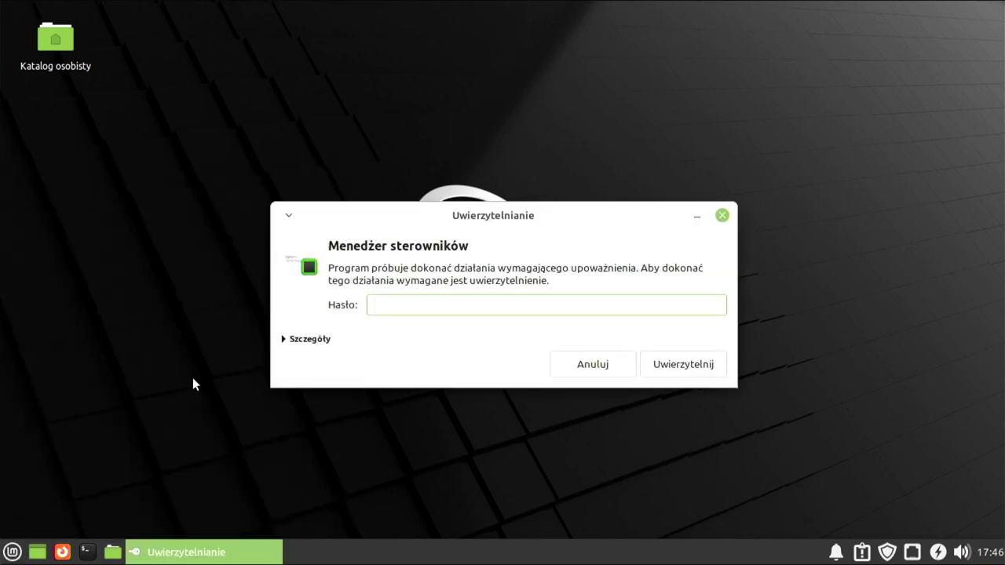
key(Return)
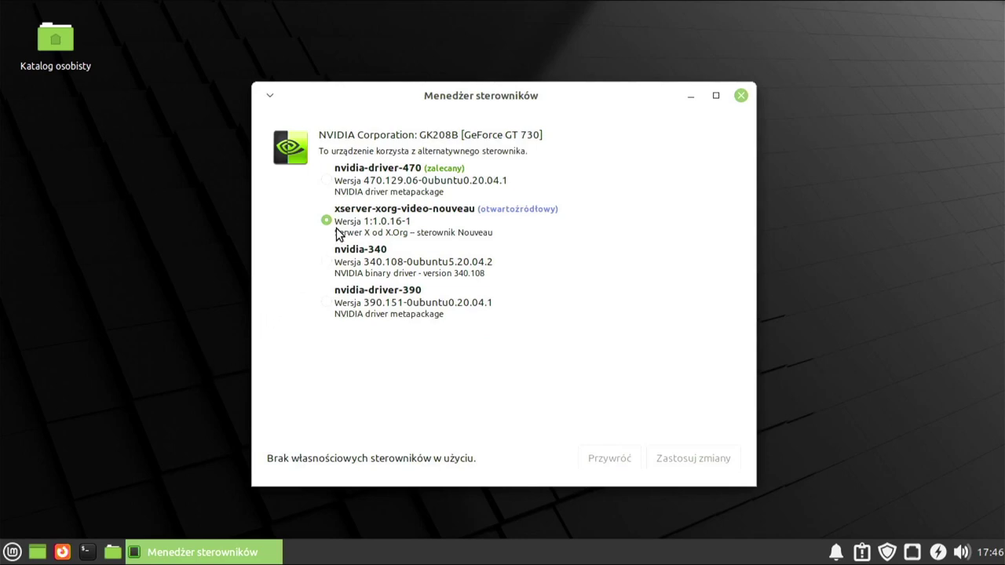
Step: Switch the NVIDIA GeForce GT 730 to the recommended nvidia-driver-470, apply the change and restart the computer
click(327, 181)
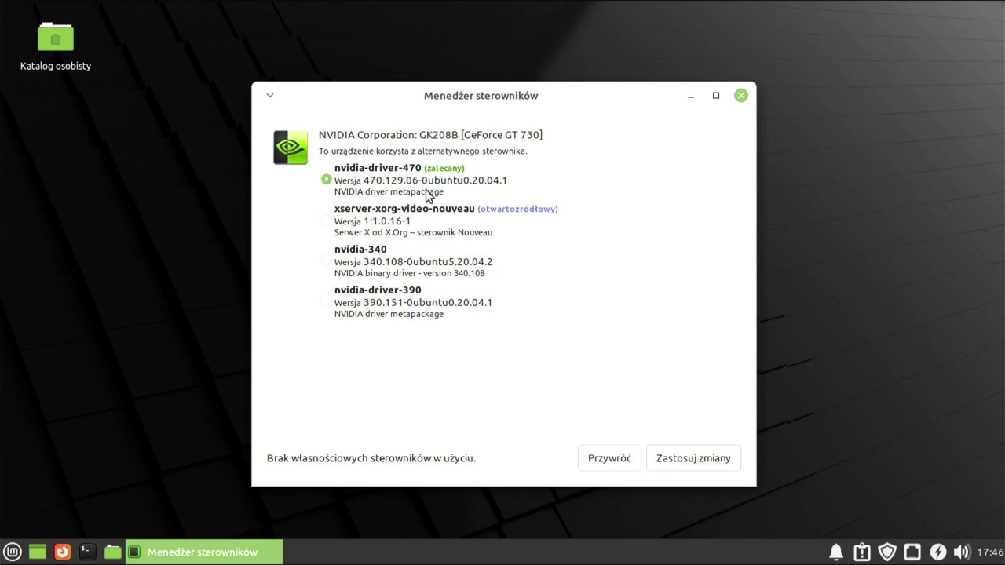
click(687, 462)
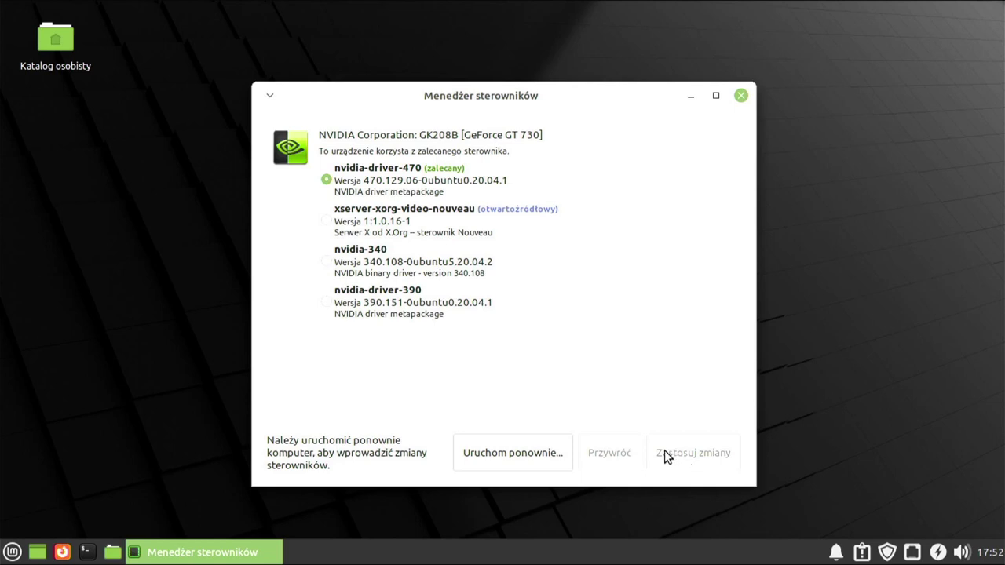
click(538, 460)
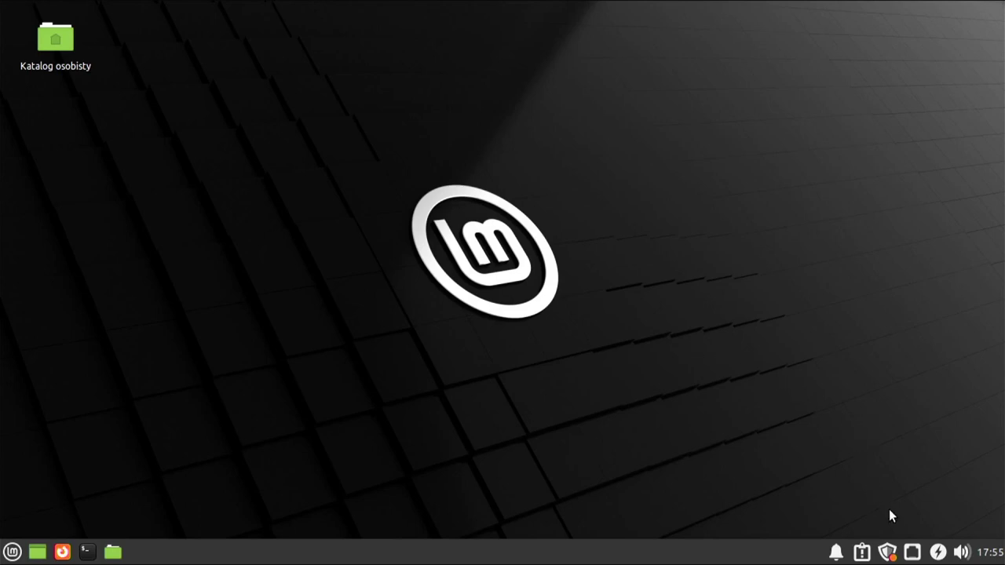
Step: Install the available curl update with the Update Manager, authenticating with the account password, and close the manager
click(887, 552)
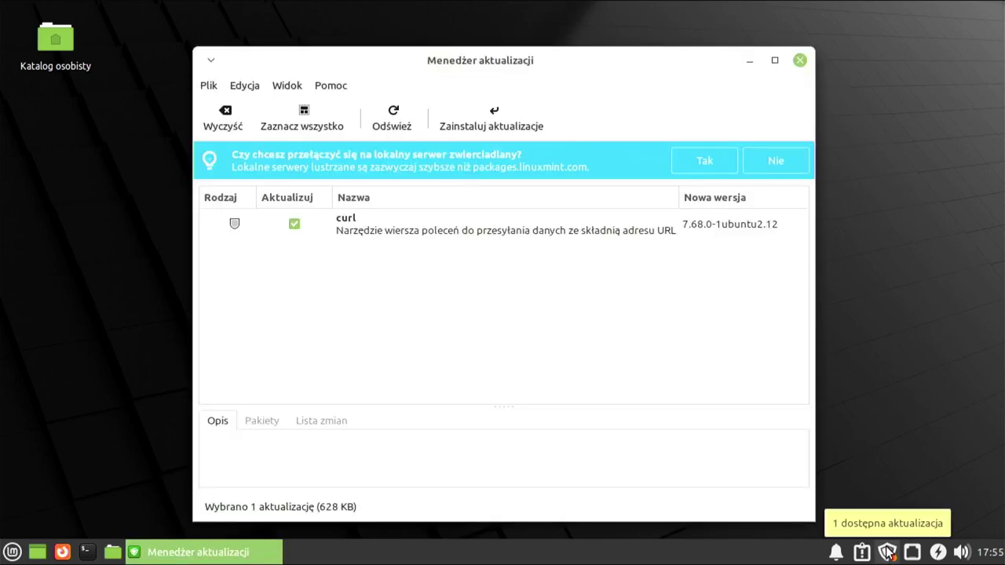
click(480, 116)
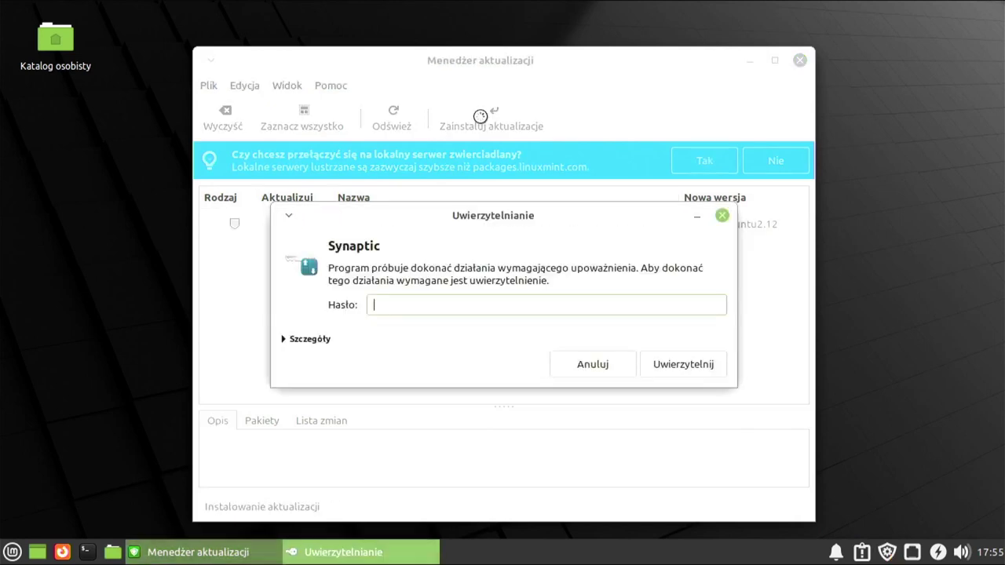
key(Return)
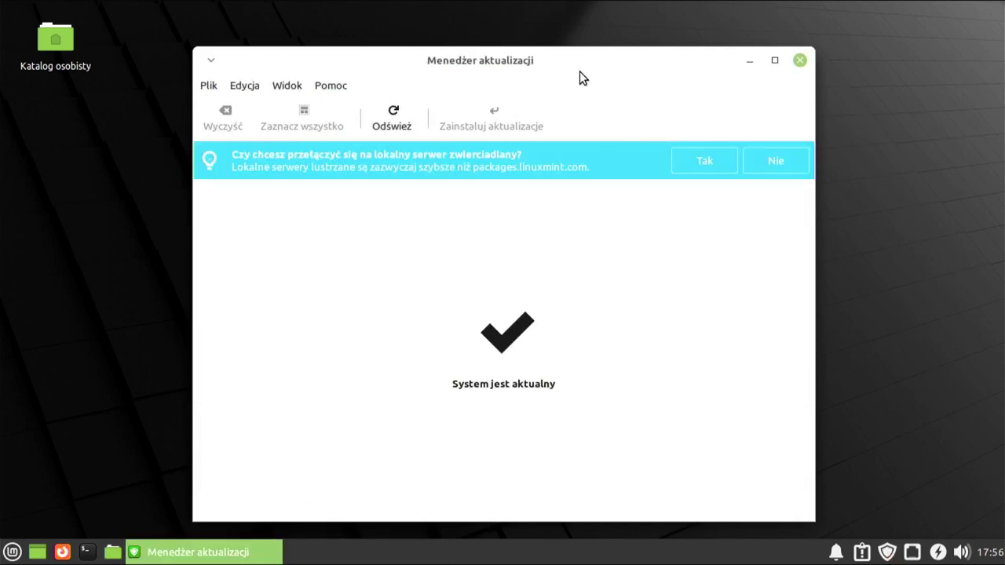
click(798, 61)
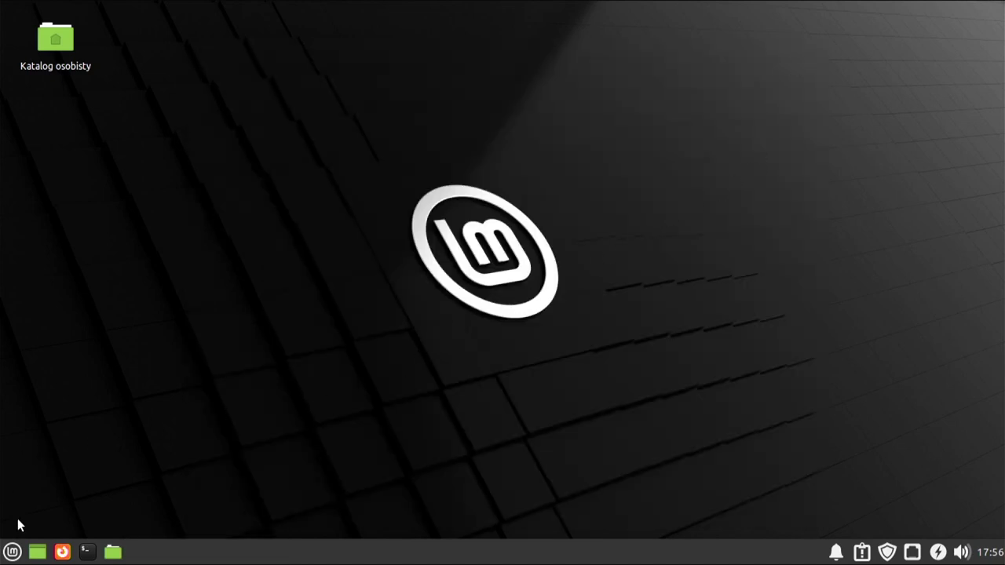
Step: Look through the installed programs by category and bring up the options for ending the session
click(12, 552)
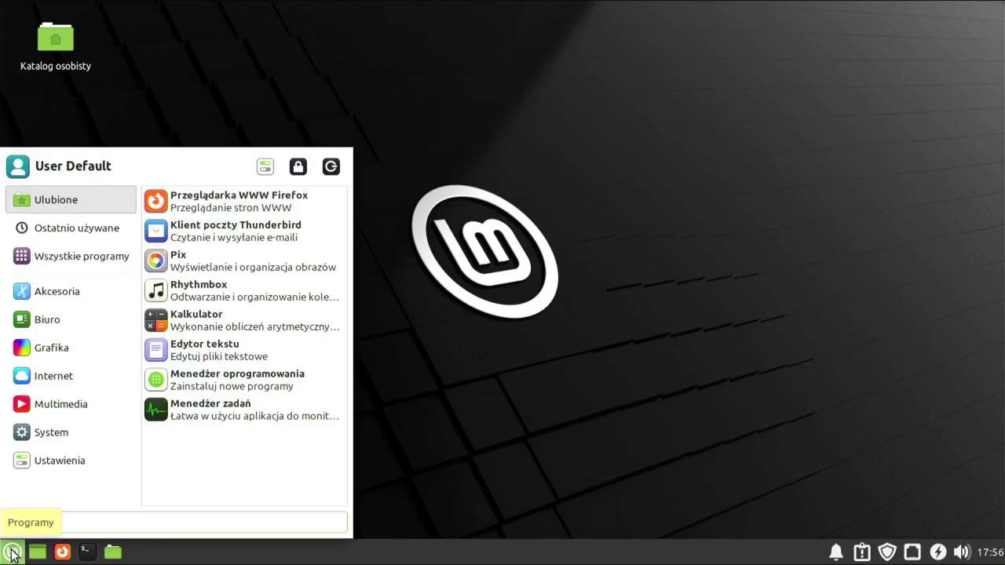
mouse_move(60, 418)
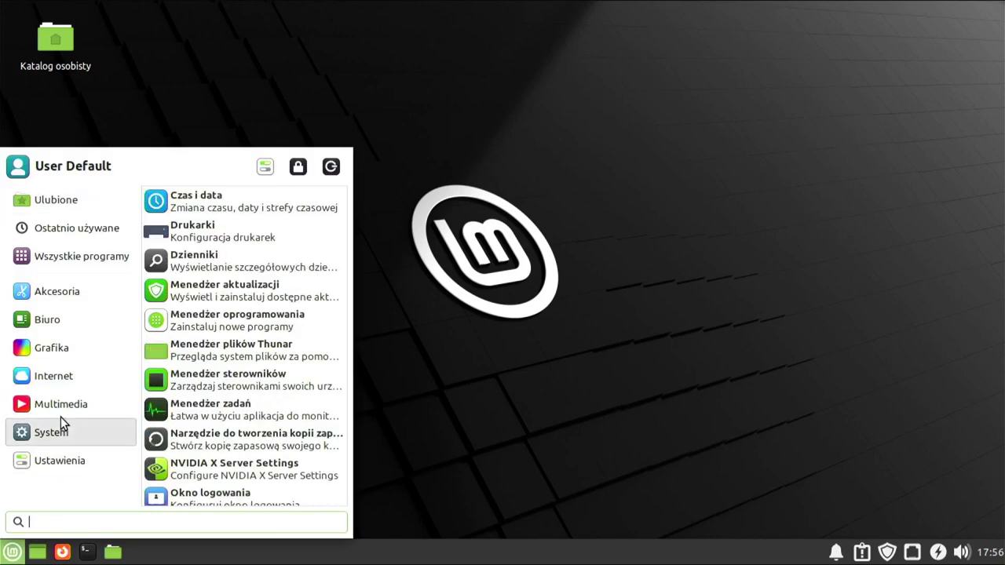
mouse_move(54, 381)
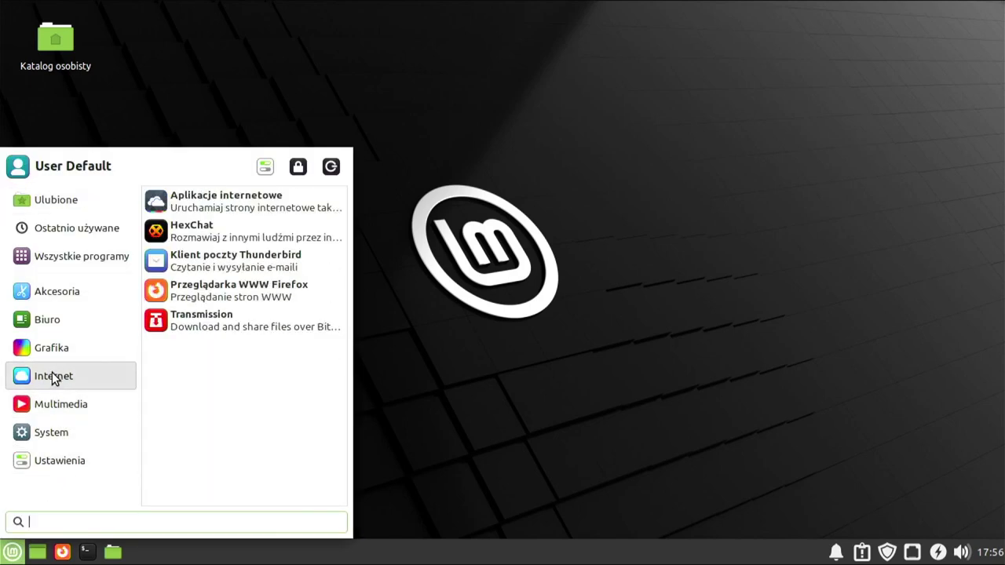
mouse_move(56, 292)
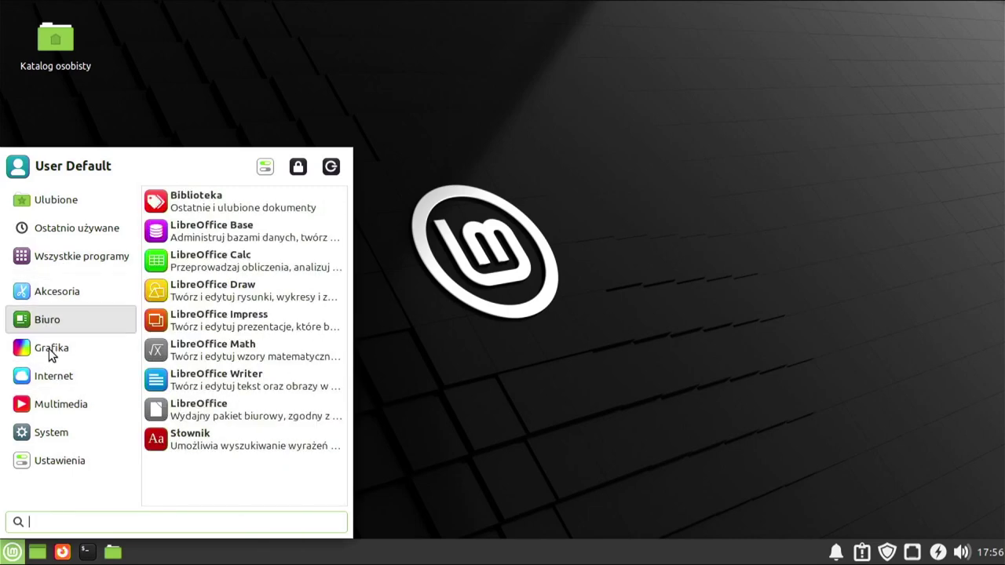
mouse_move(102, 377)
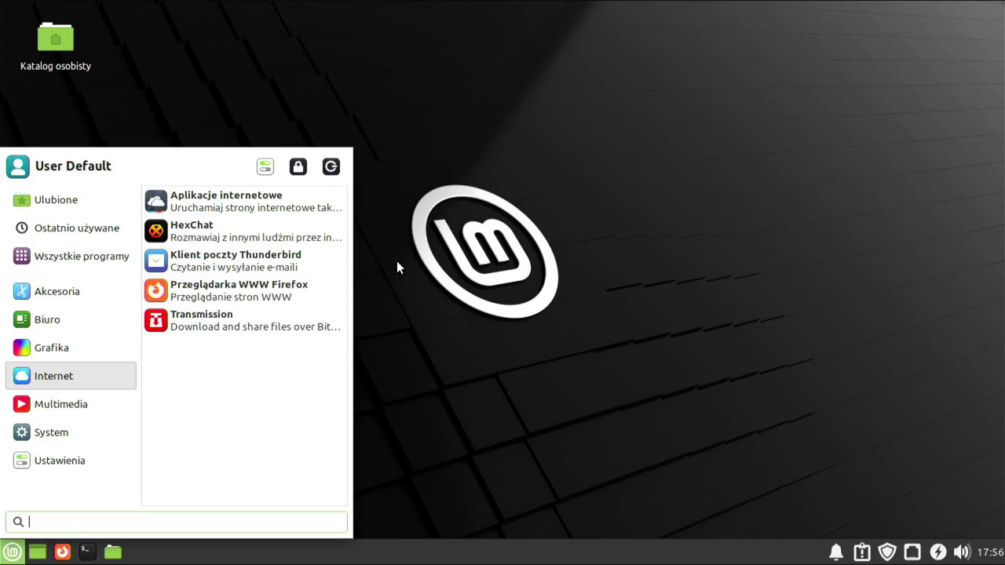
click(338, 173)
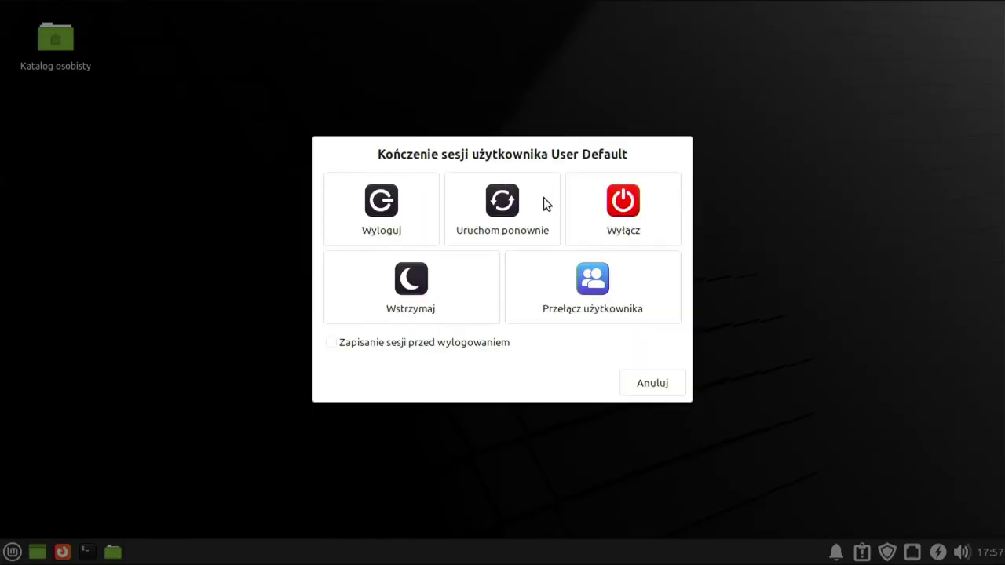